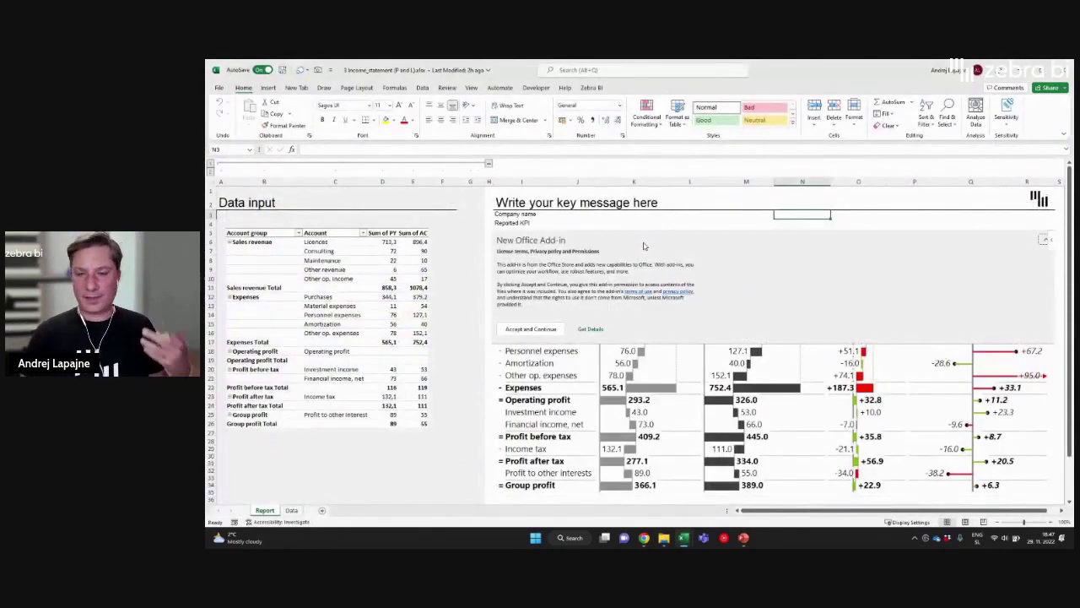
- Accept the Zebra BI Tables add-in terms so the Report chart loads, then view the Data sheet table
click(538, 332)
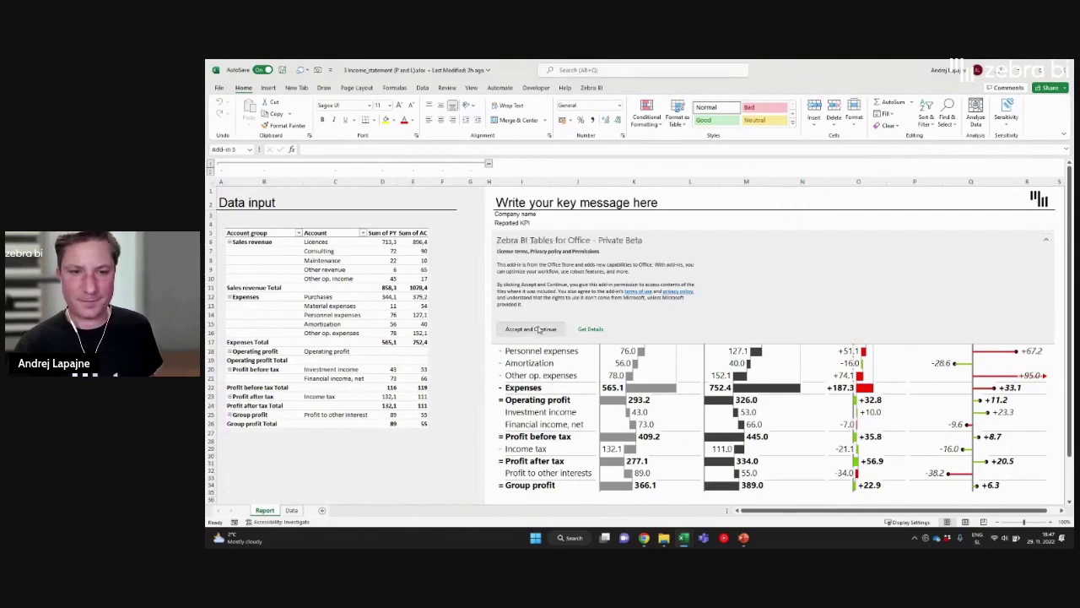
click(701, 216)
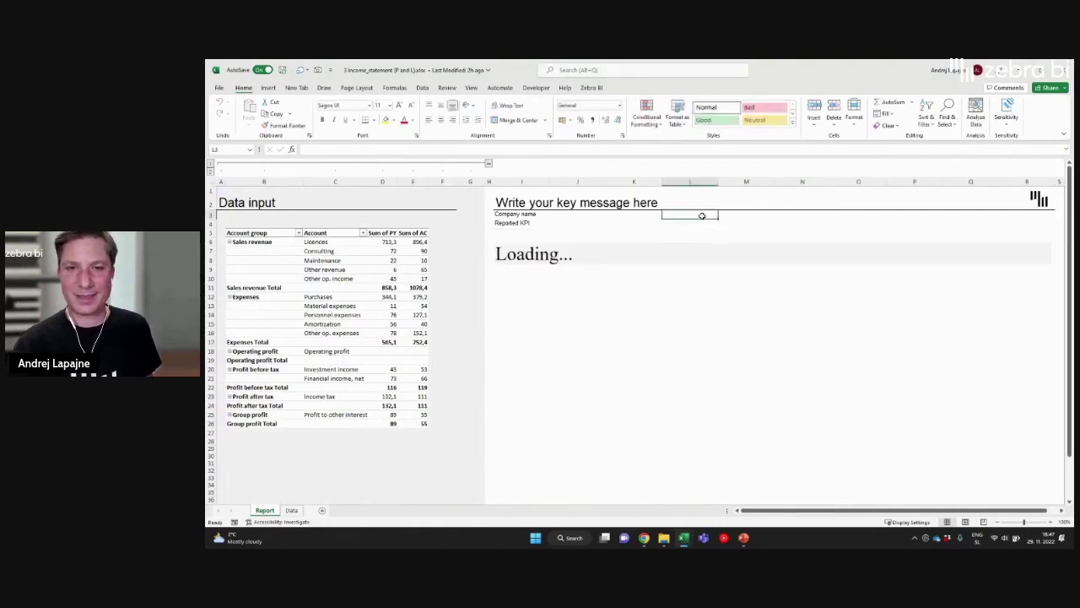
click(547, 224)
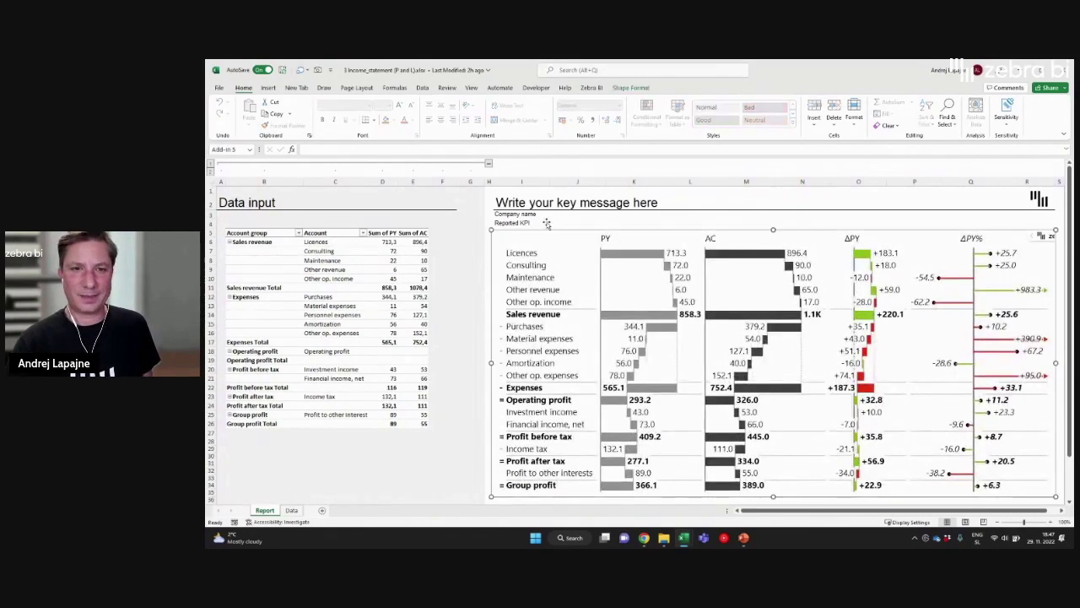
click(548, 214)
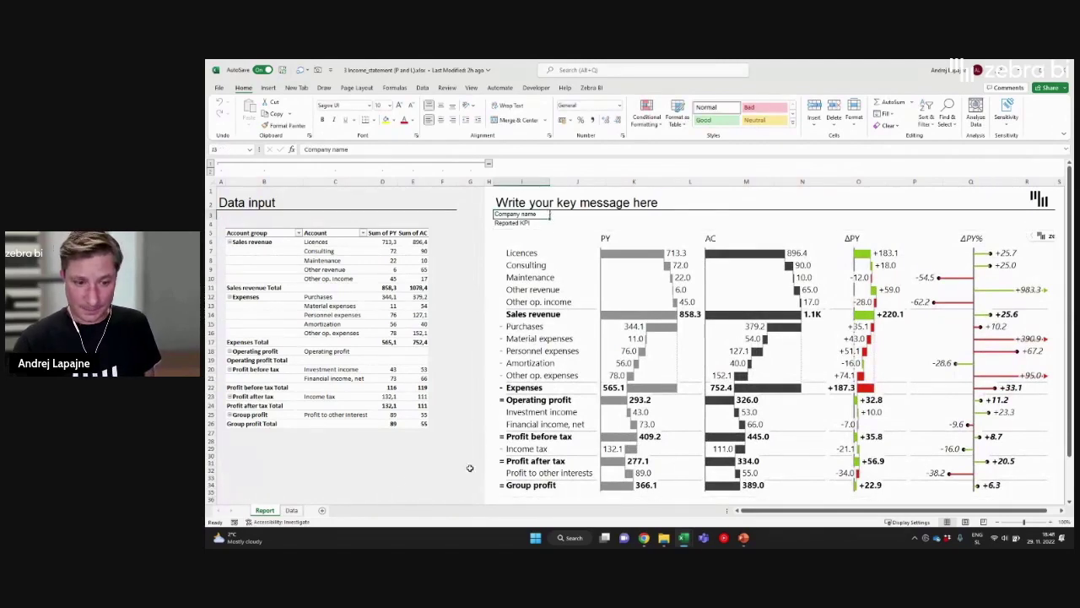
click(291, 509)
click(347, 234)
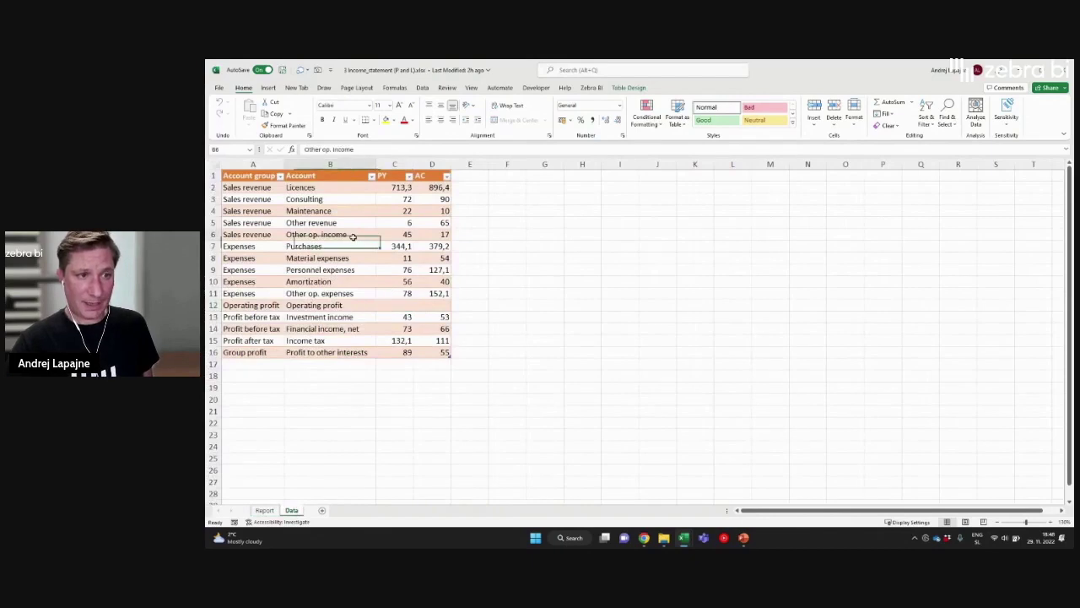
- Go over the Data table's account groups and accounts, from Sales revenue down to Investment income
click(255, 187)
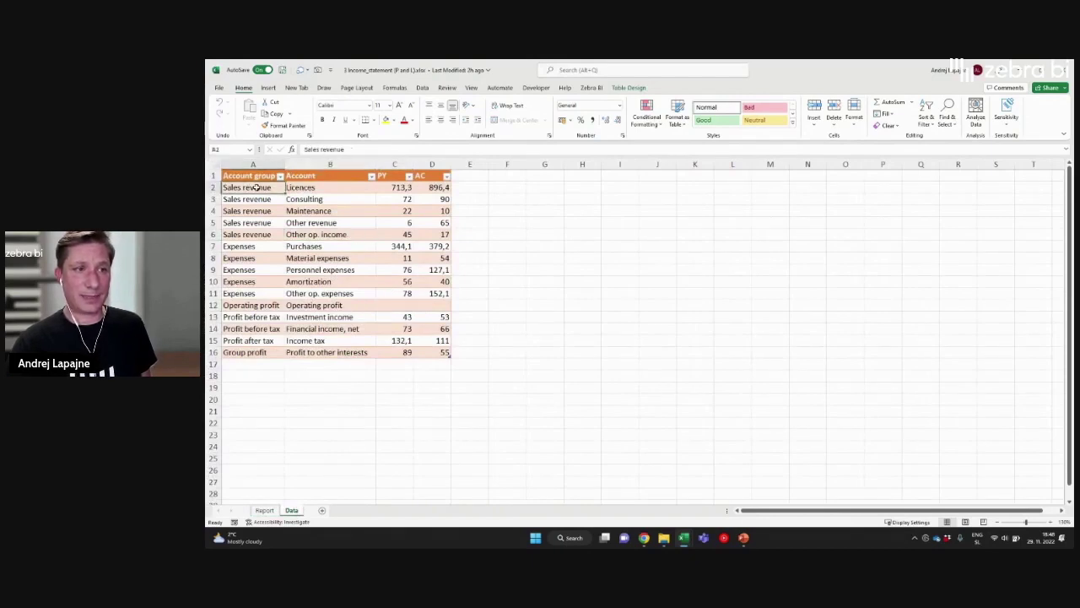
click(311, 196)
click(313, 235)
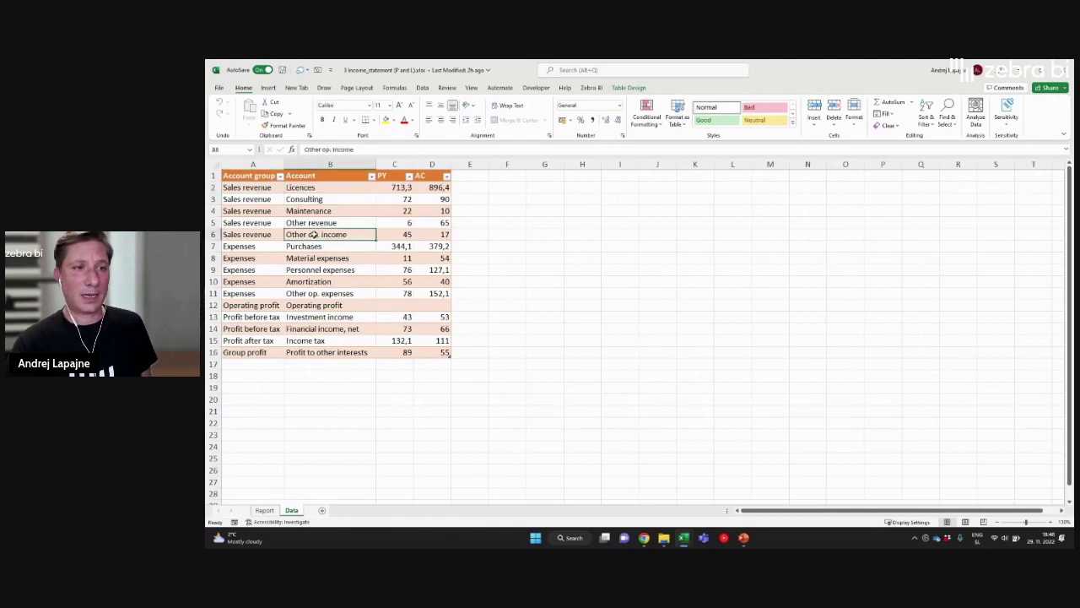
click(318, 222)
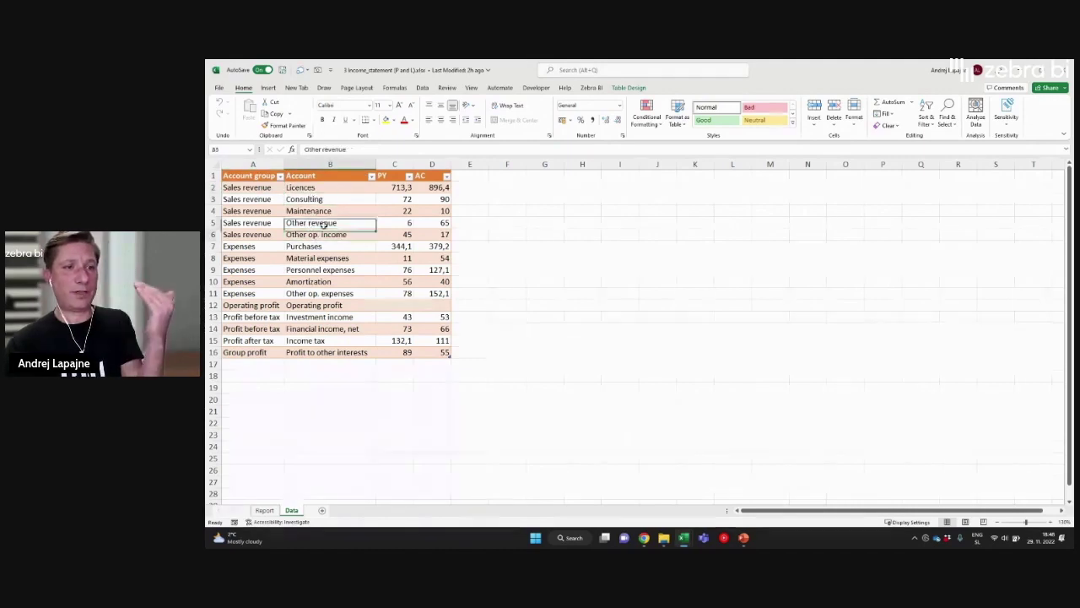
click(321, 233)
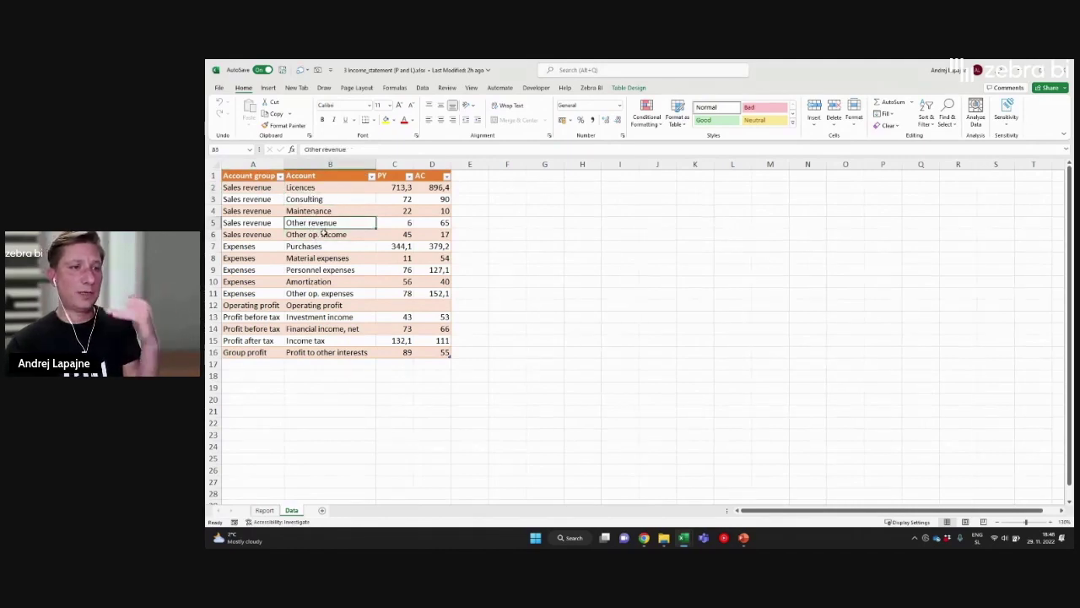
click(324, 245)
click(321, 269)
click(317, 316)
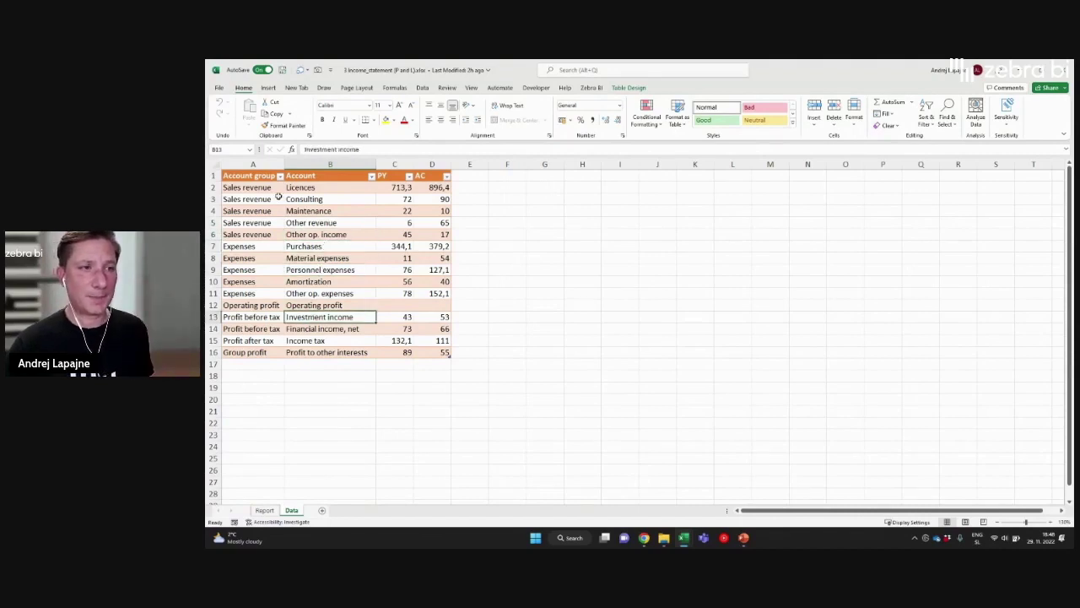
- Select the account columns A1:B16, check the PY and AC values, and return to Report
drag(264, 176, 339, 351)
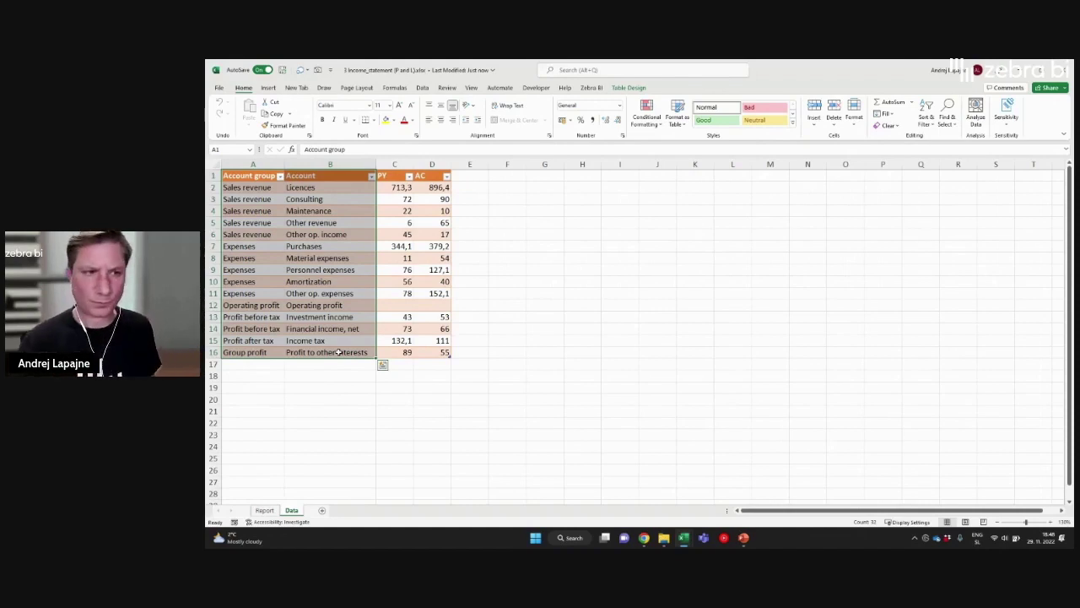
click(329, 281)
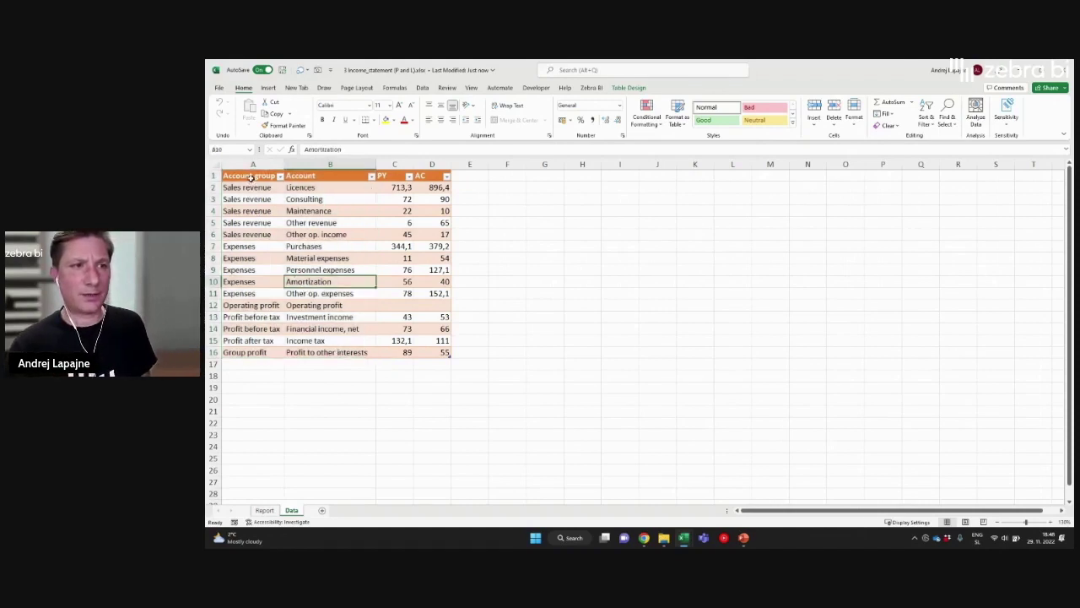
drag(252, 177, 342, 353)
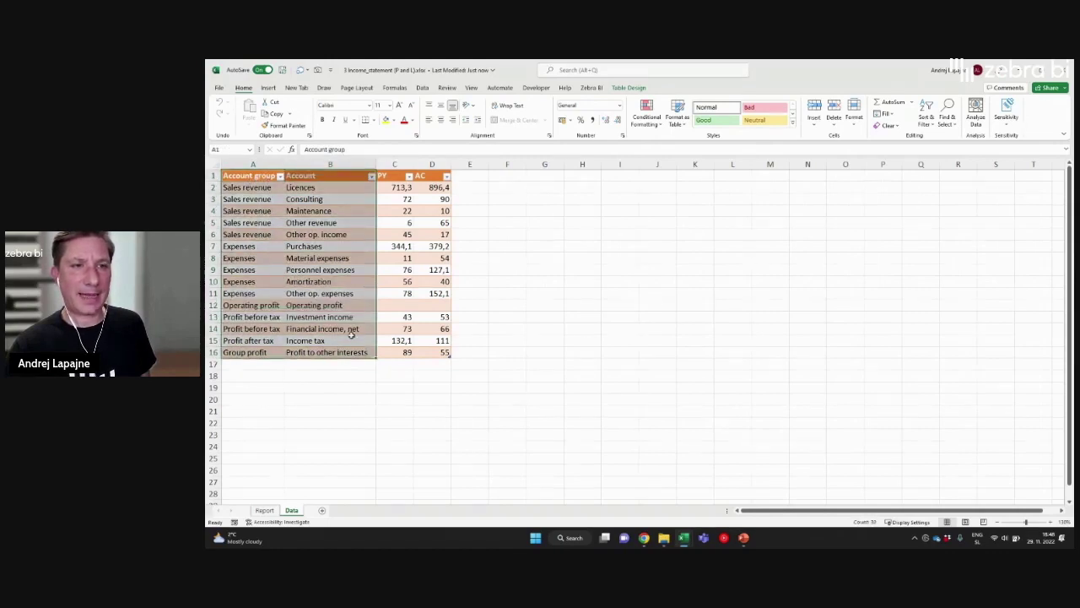
click(389, 177)
click(428, 187)
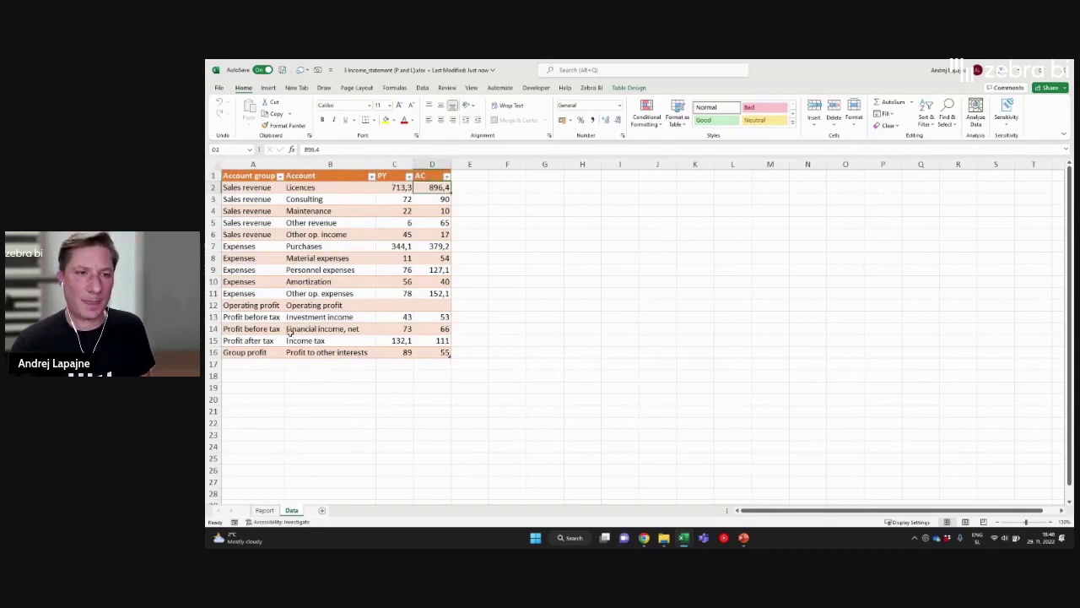
click(264, 510)
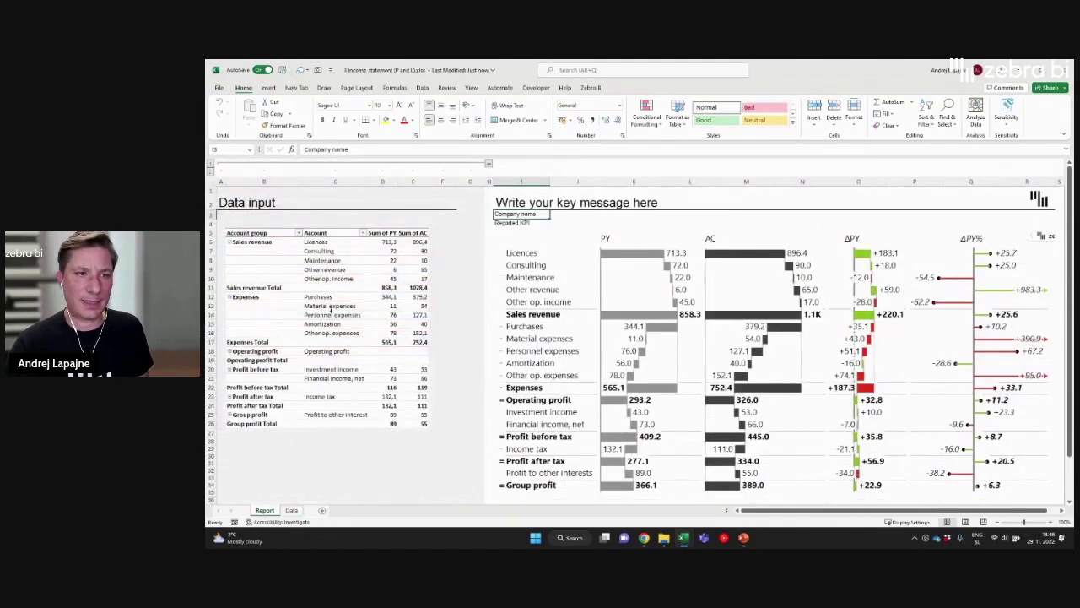
click(291, 510)
click(294, 224)
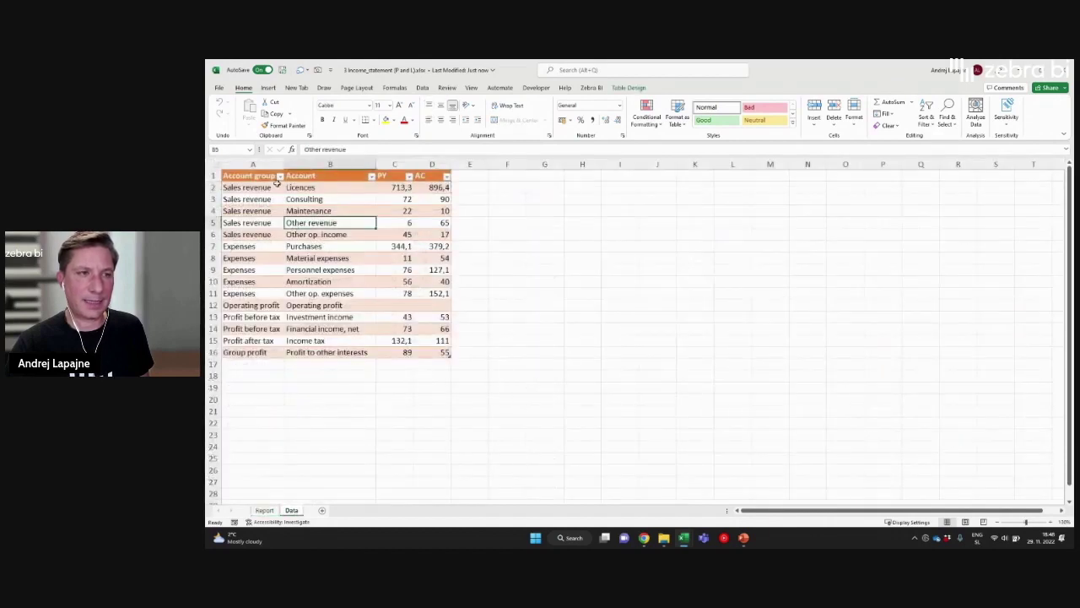
click(267, 88)
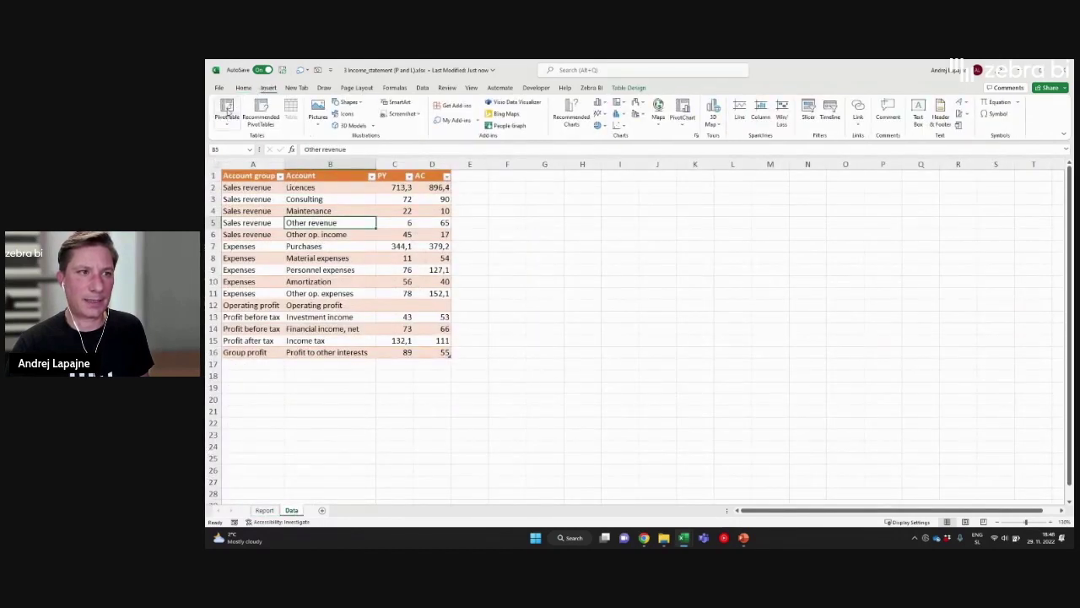
click(228, 114)
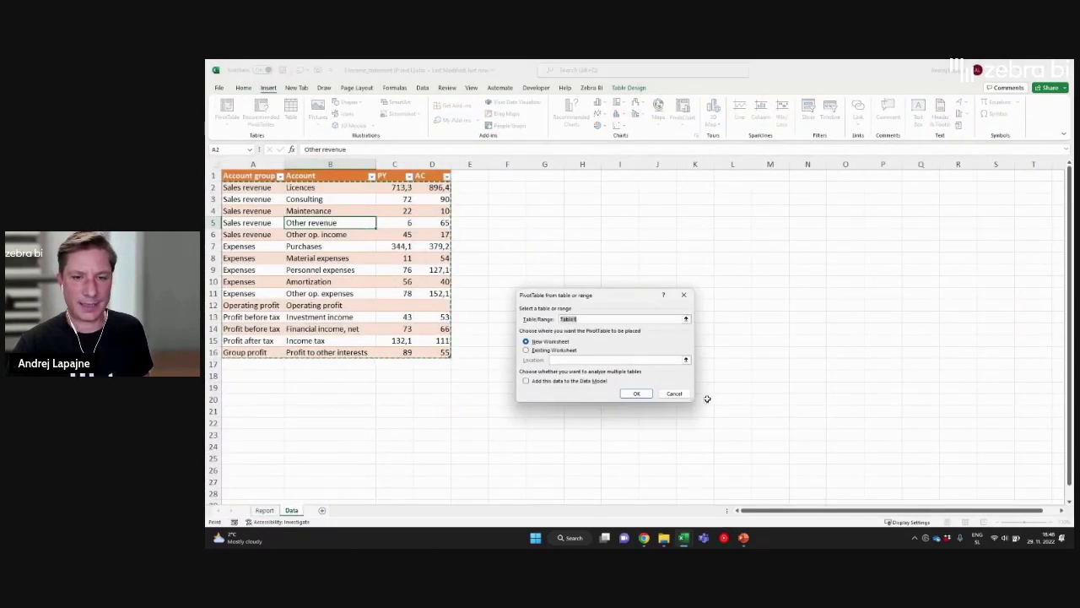
click(674, 393)
click(264, 509)
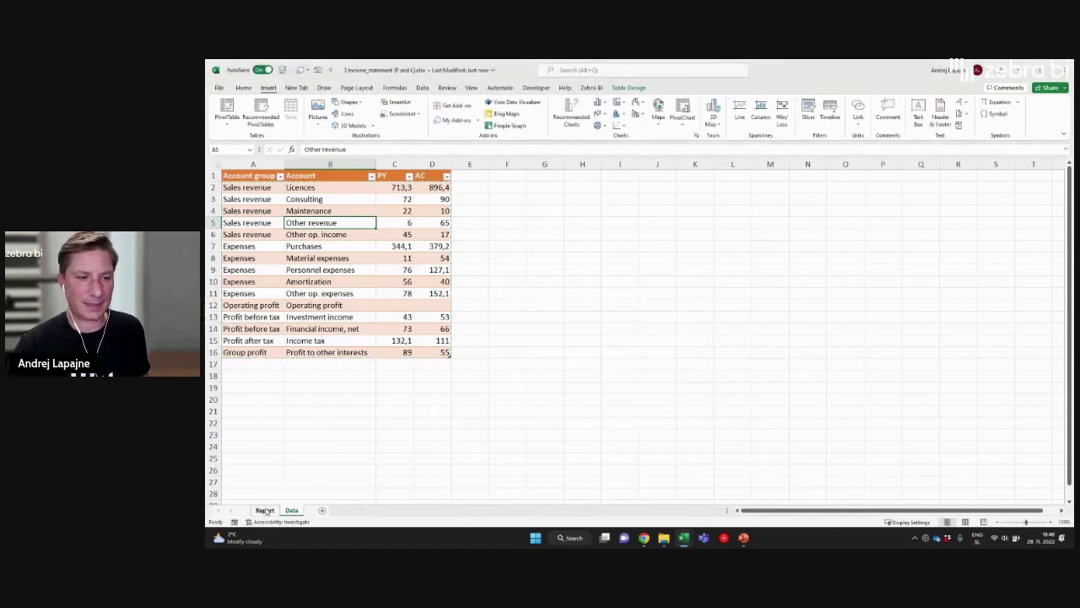
click(316, 297)
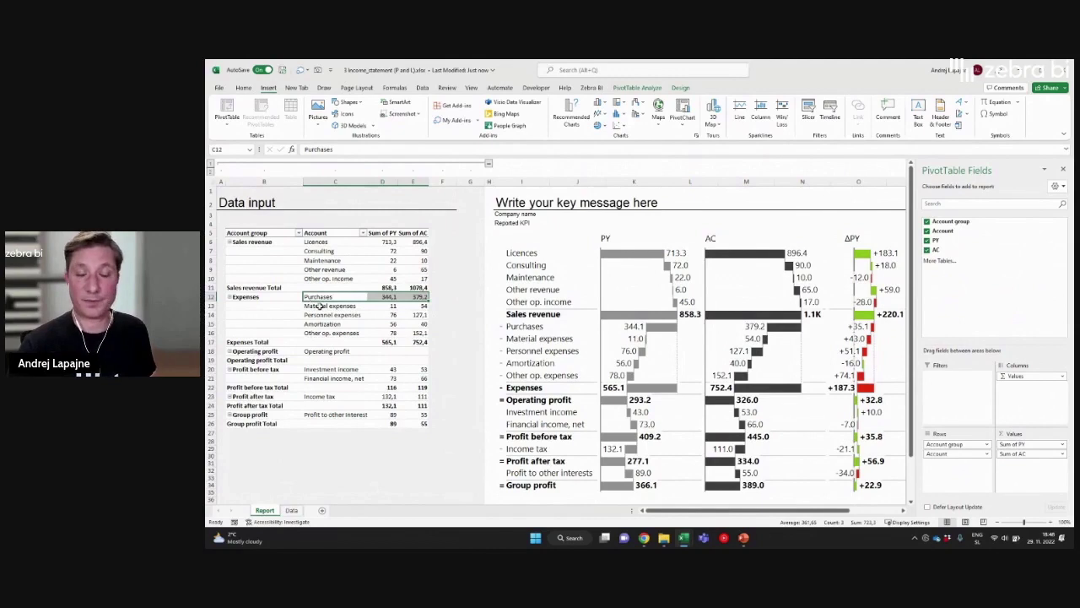
- Check the pivot's Account labels and values, then close the PivotTable field list
click(334, 263)
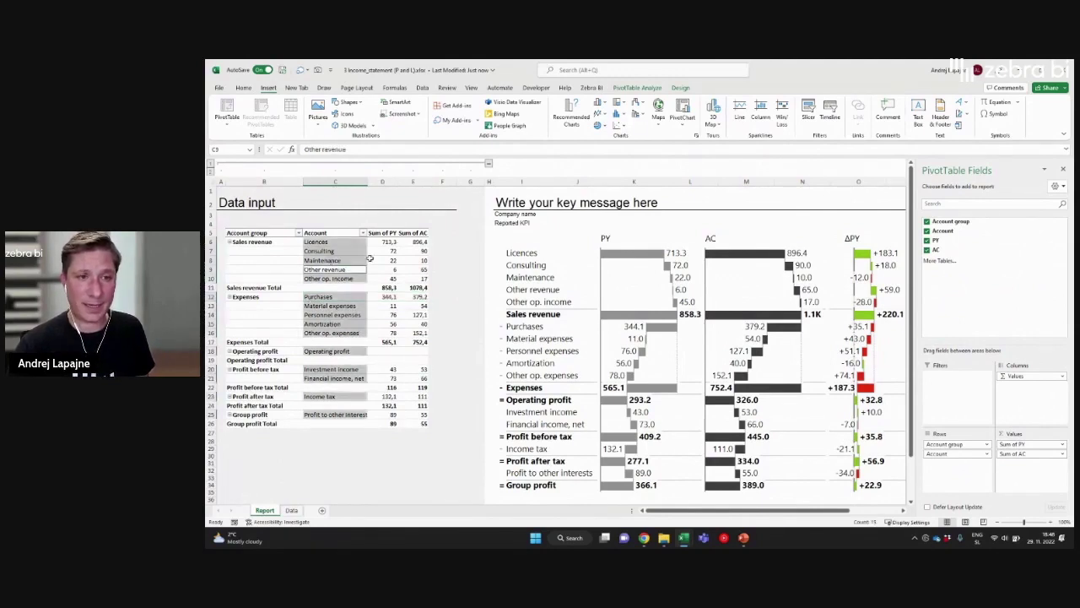
click(382, 277)
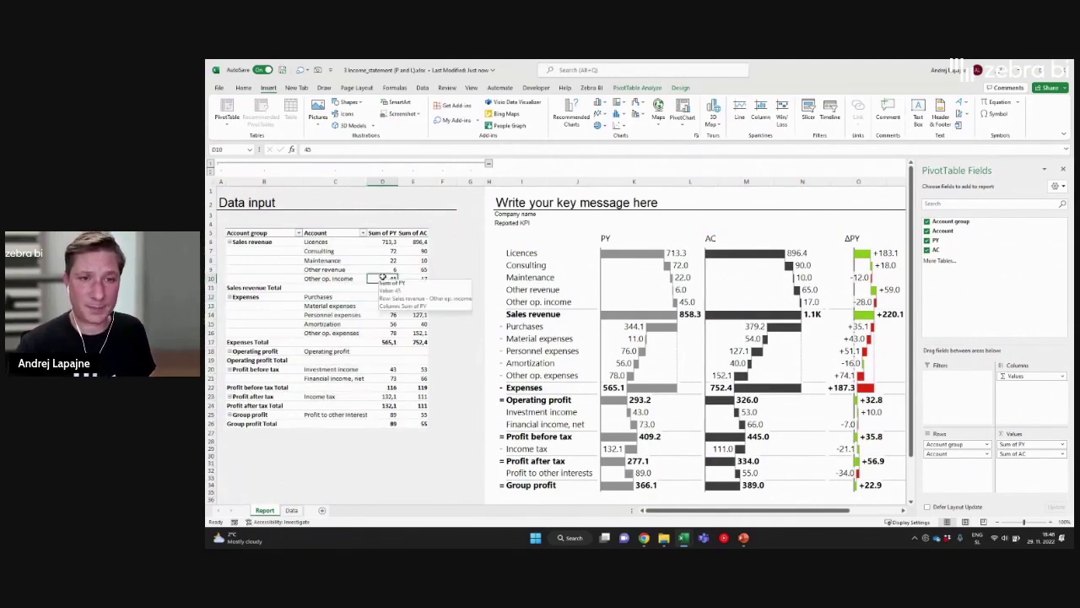
click(1062, 168)
- Set the Zebra BI table's PY column to display as plain numbers
click(680, 228)
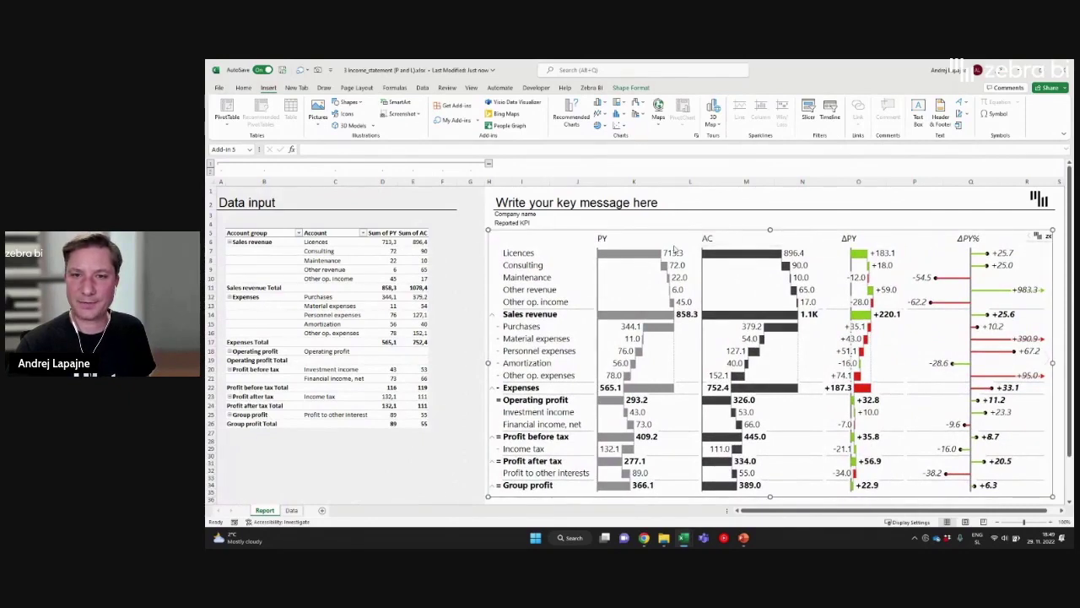
click(645, 274)
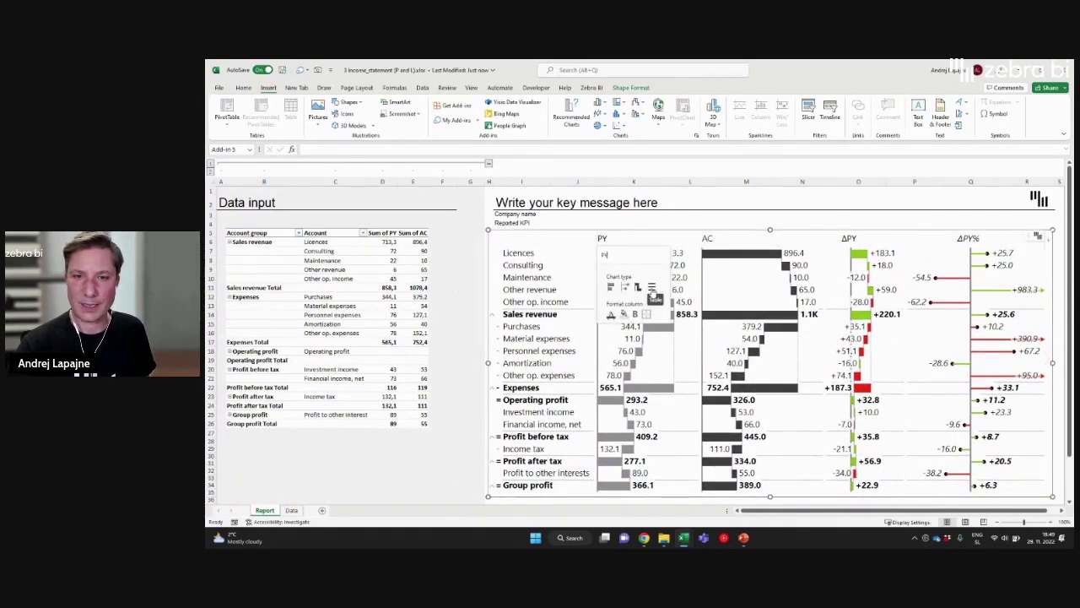
click(651, 290)
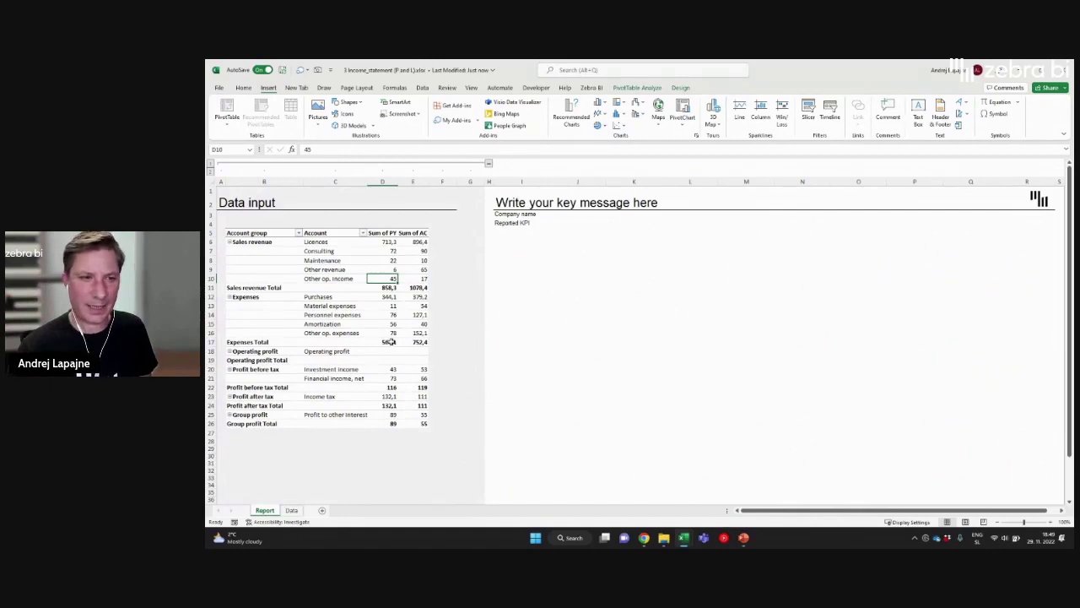
- Insert a Zebra BI Tables for Office visual from My Add-ins, based on the Report pivot
click(348, 311)
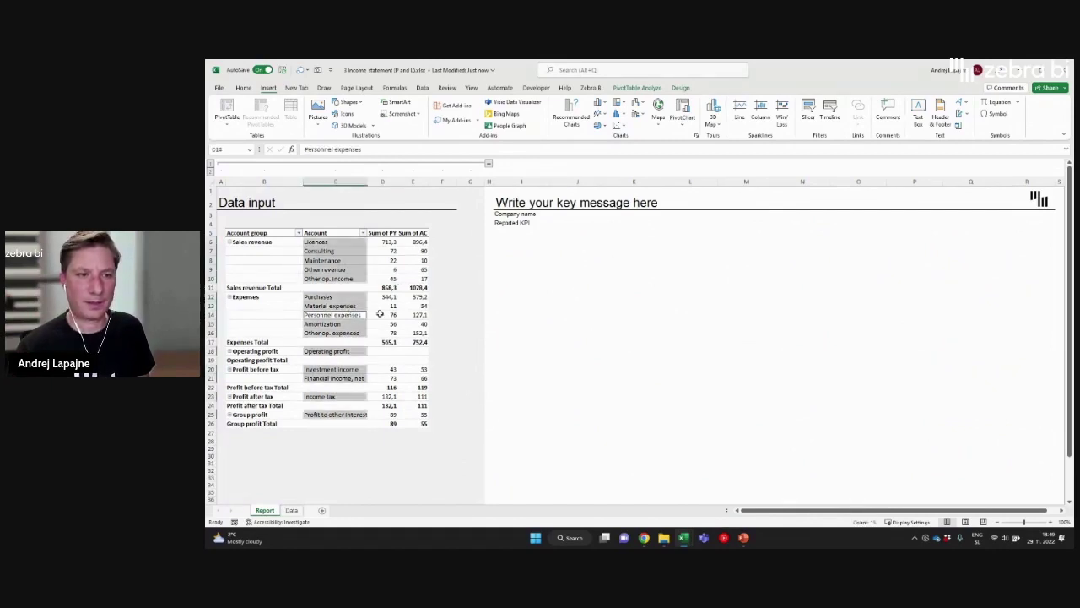
click(380, 314)
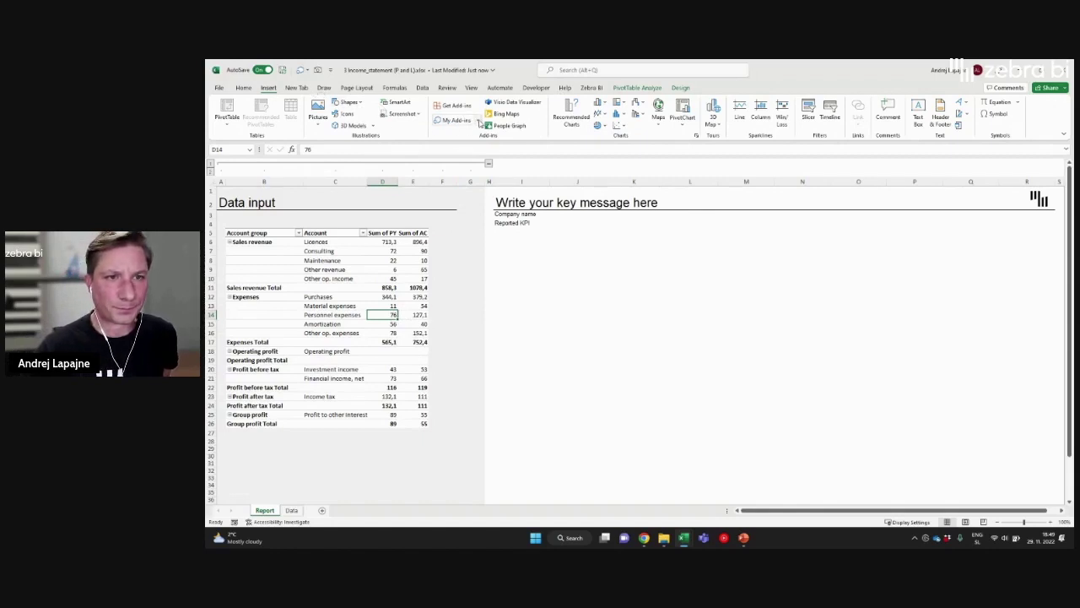
click(479, 122)
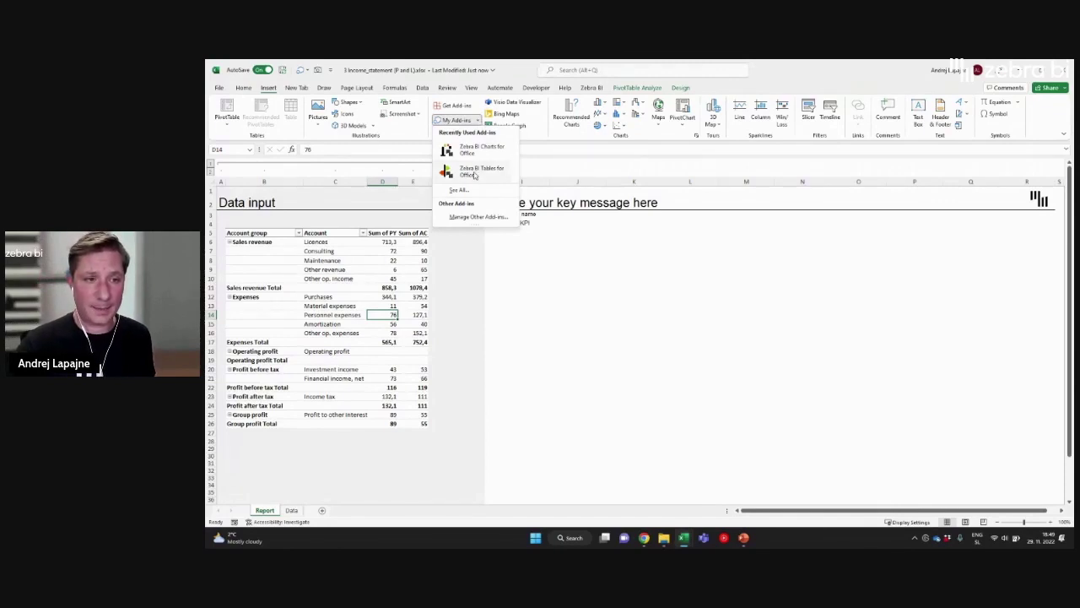
click(475, 171)
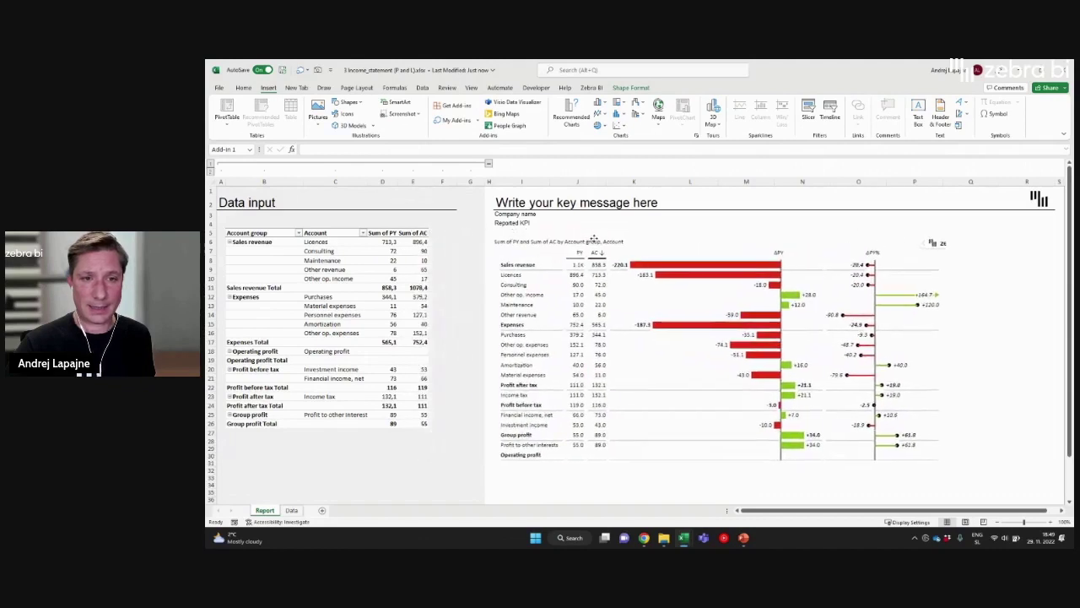
click(594, 233)
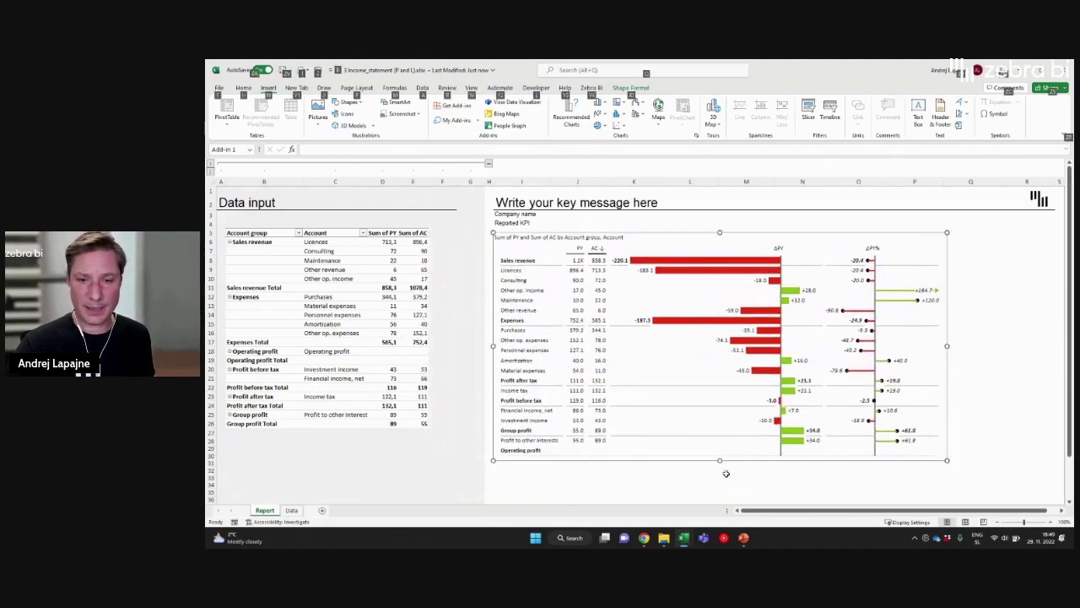
click(384, 249)
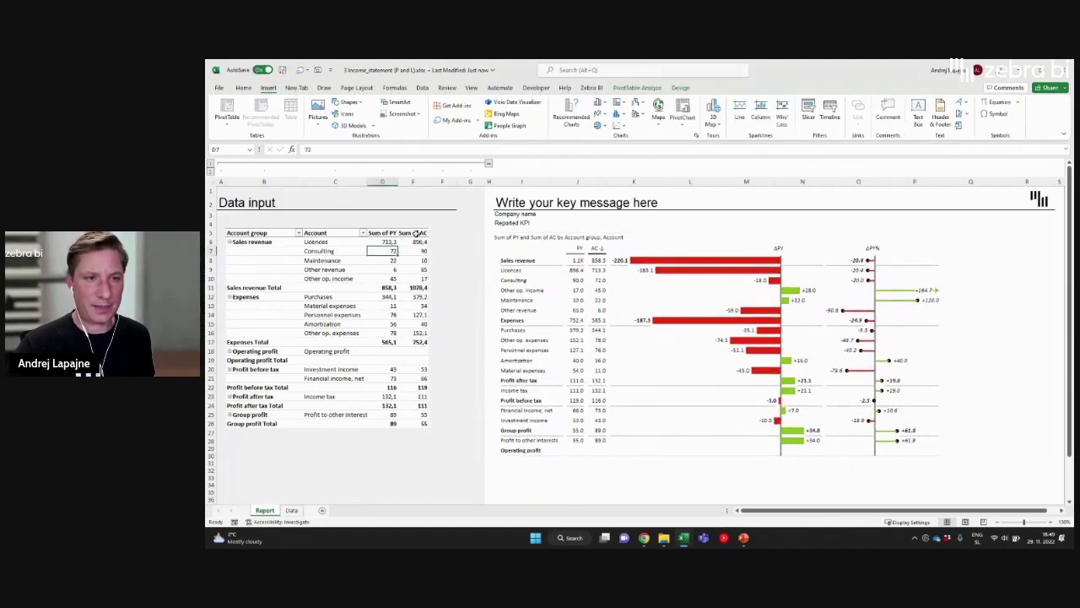
click(416, 233)
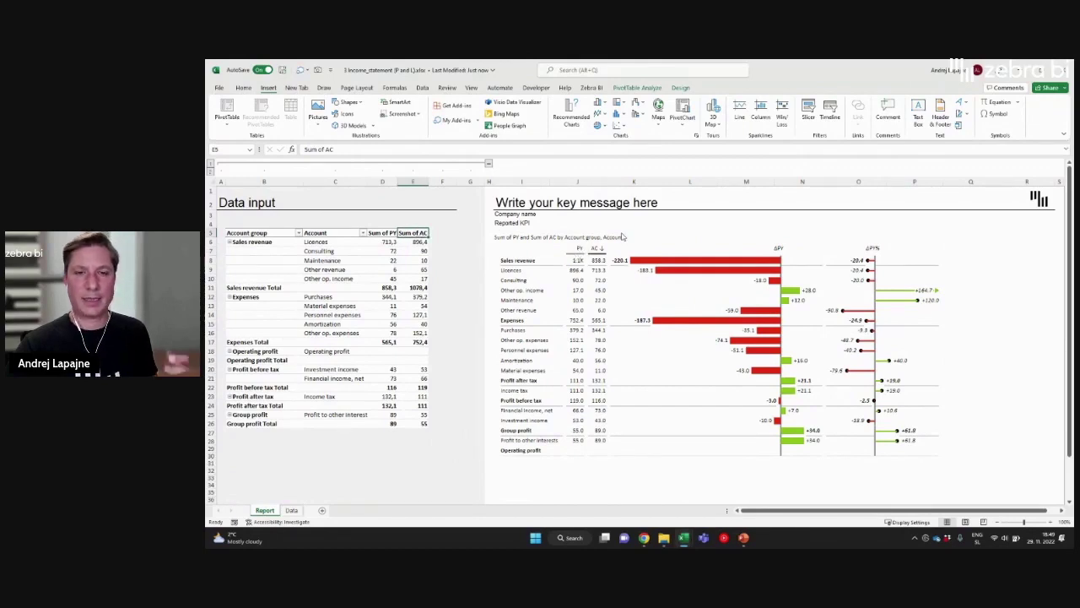
click(622, 237)
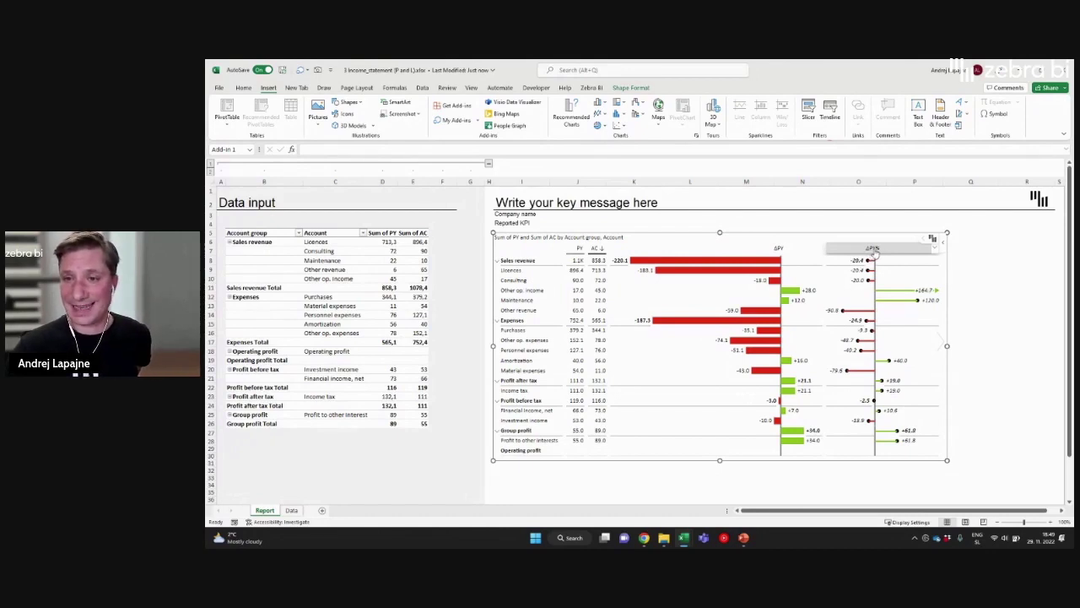
click(710, 255)
click(711, 254)
- Cycle the Zebra BI table's sort through ΔPY and AC orders, then clear the sort
click(712, 252)
click(714, 249)
click(713, 249)
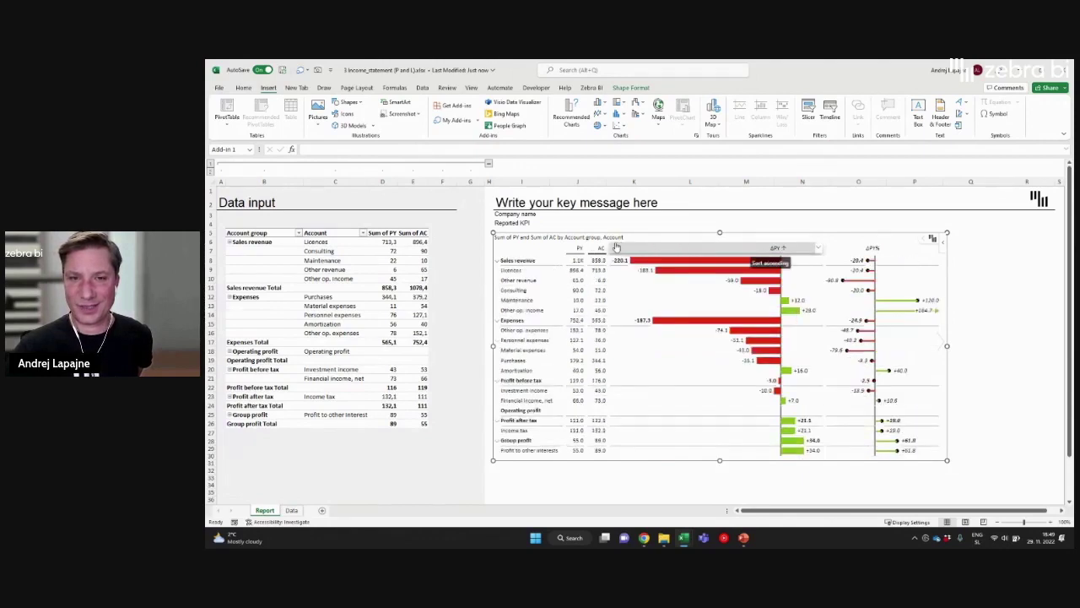
click(596, 251)
click(596, 251)
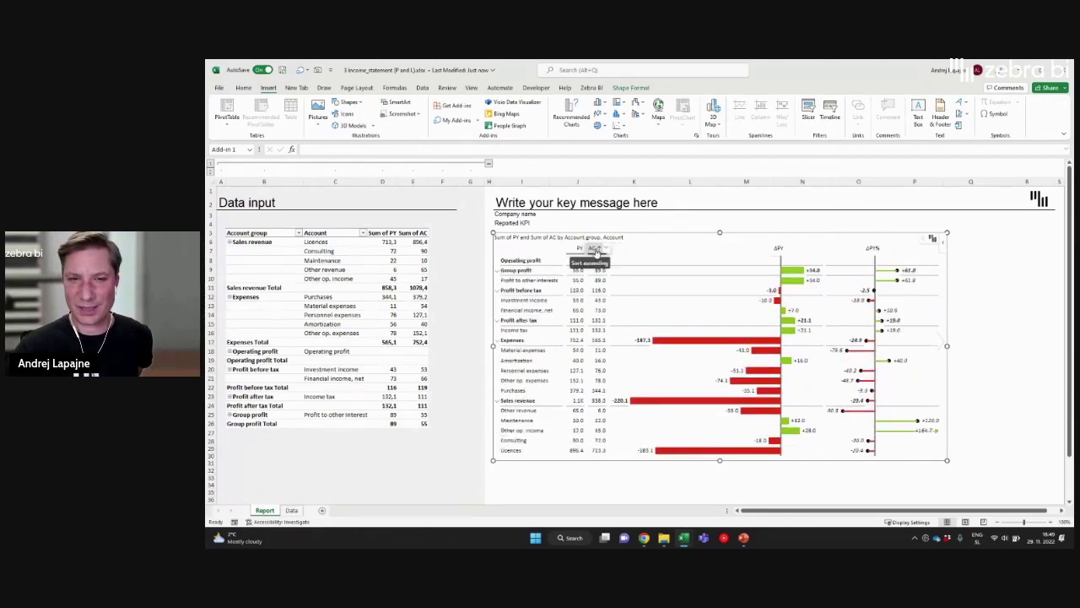
click(596, 251)
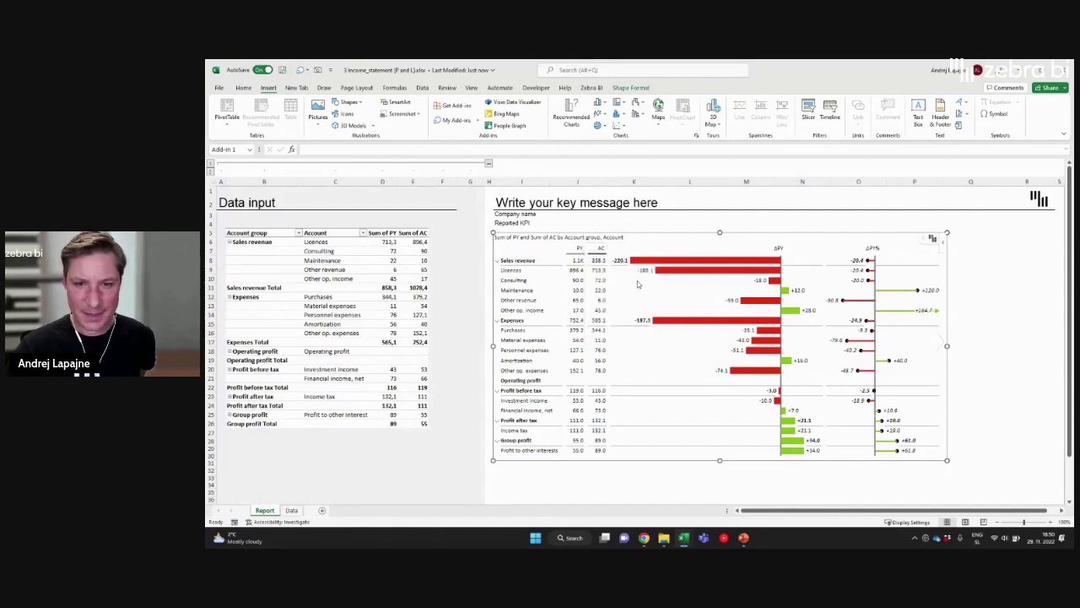
- Change the AC column's chart type to Calculation Waterfall from PY to AC
mouse_move(600, 250)
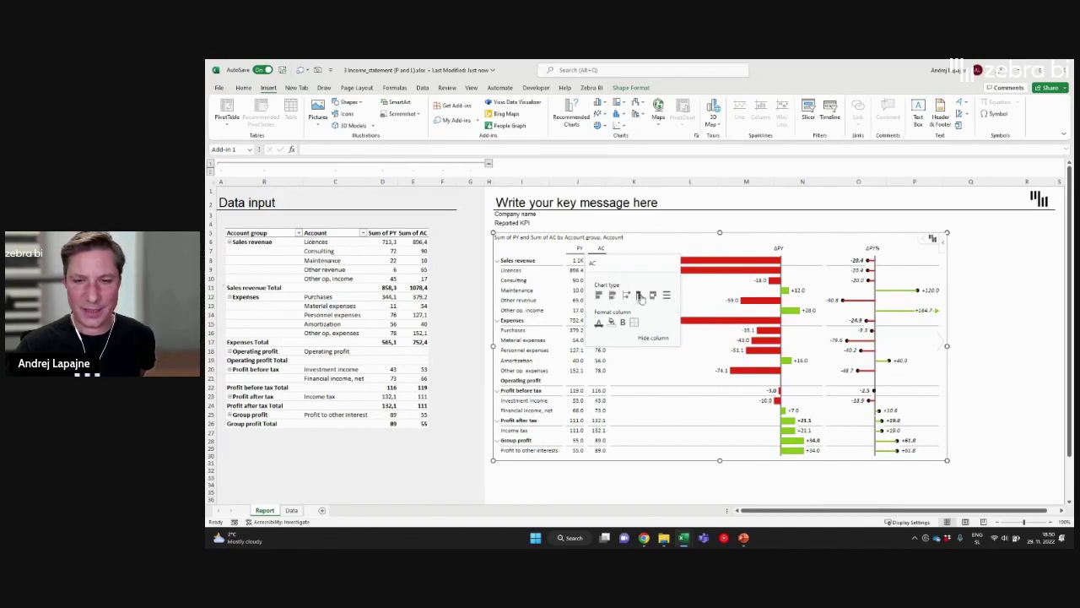
click(639, 297)
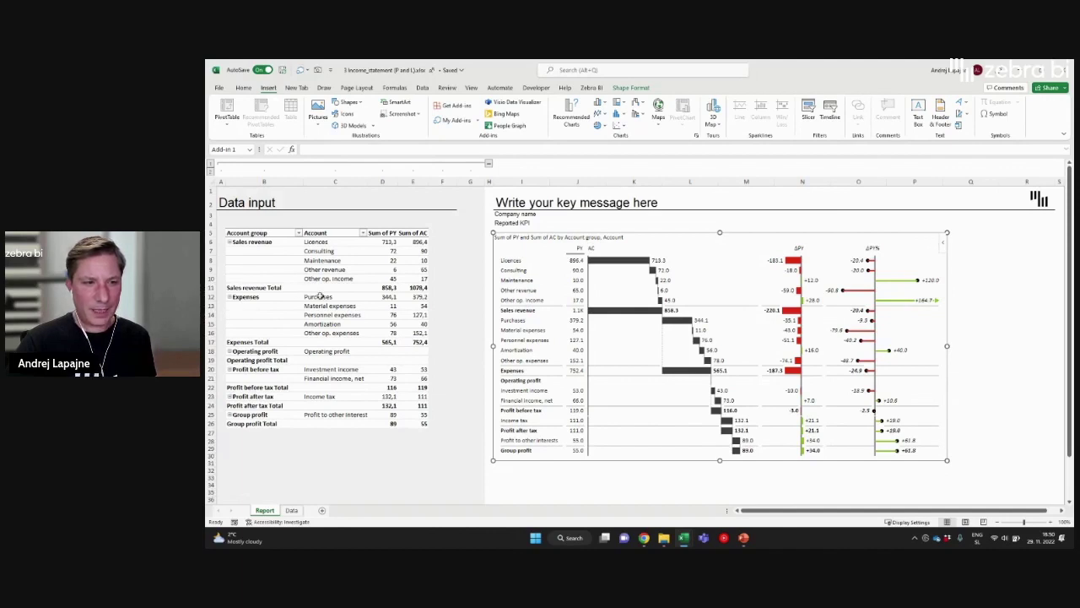
- Invert all child accounts under Expenses in the Zebra BI table
drag(343, 298, 341, 333)
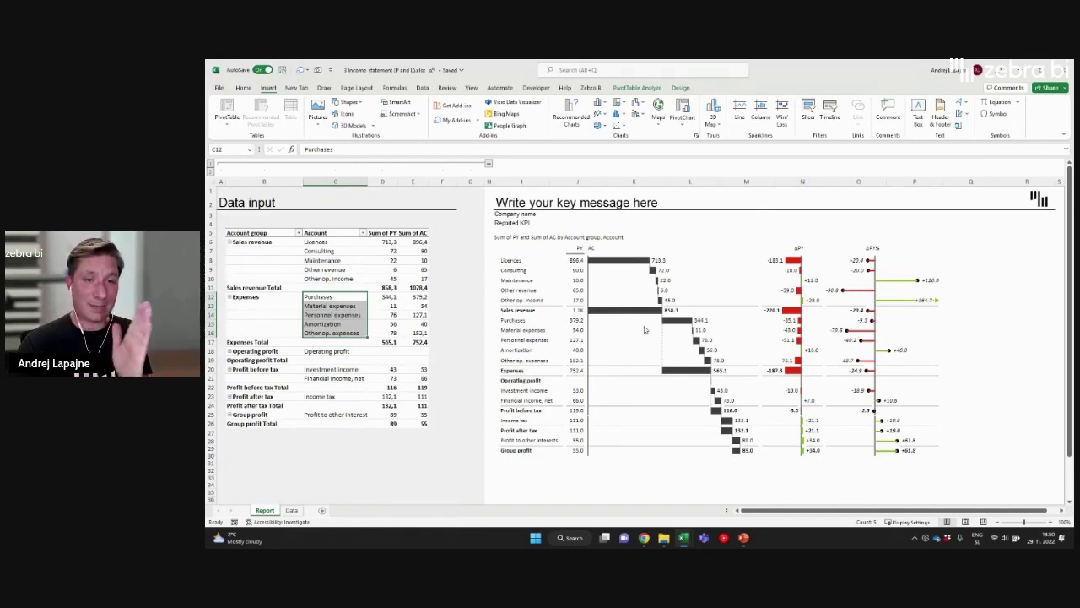
click(514, 374)
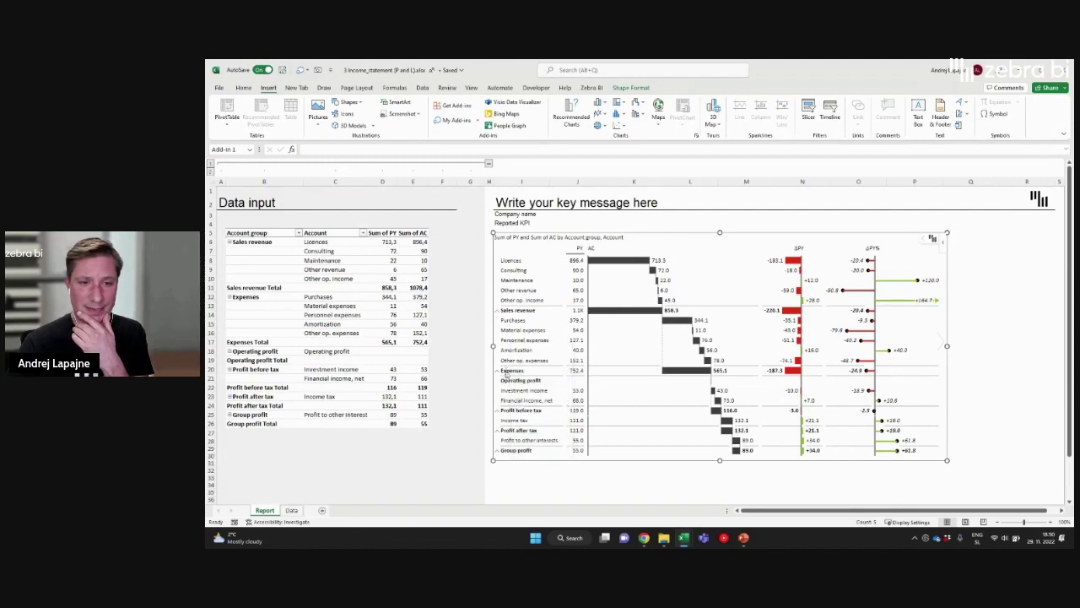
click(507, 375)
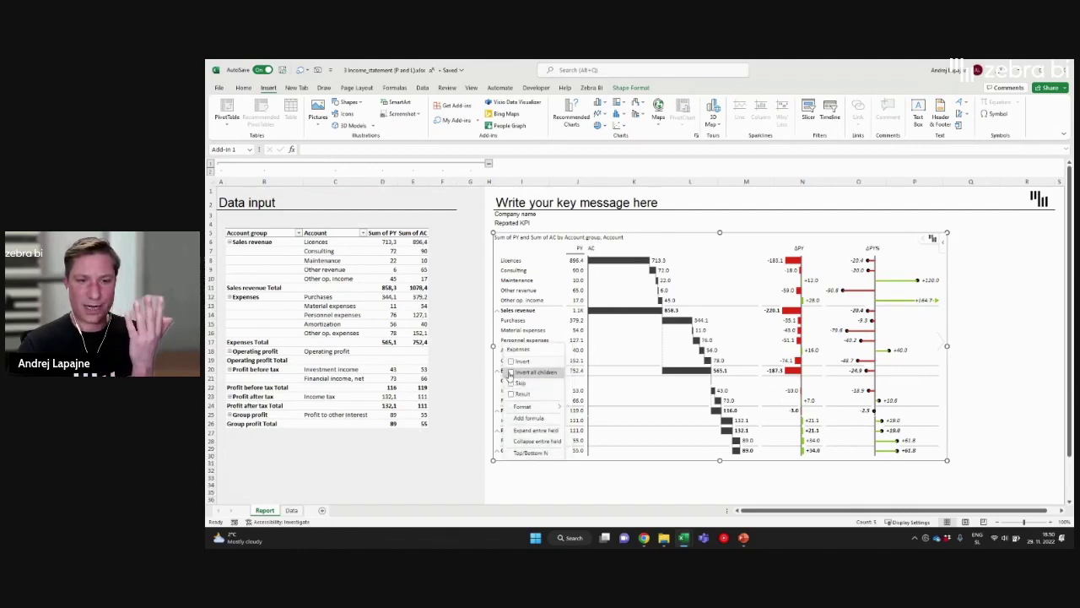
click(511, 373)
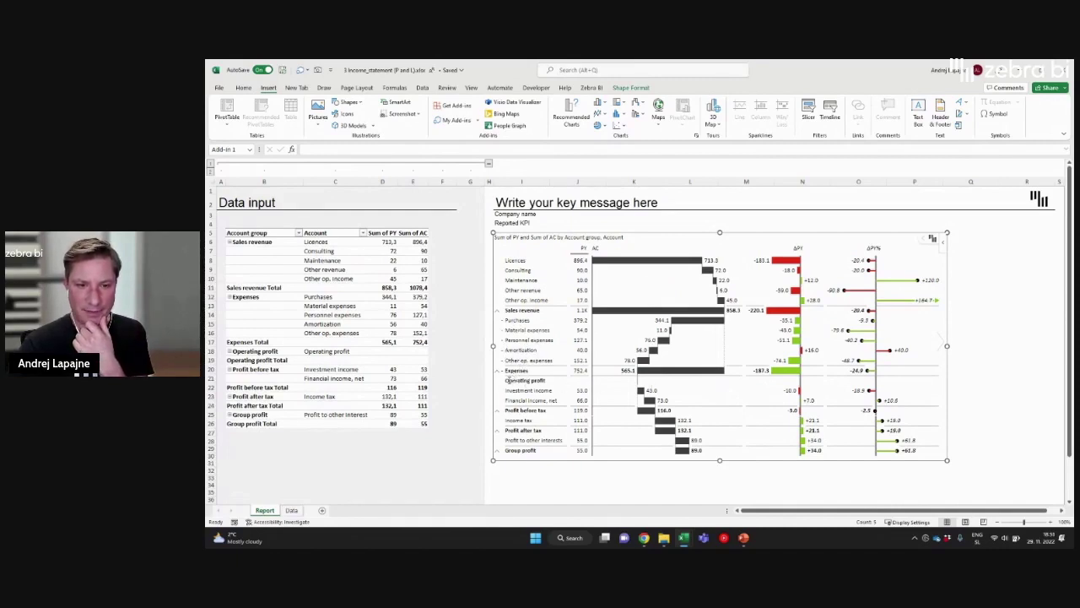
right_click(508, 380)
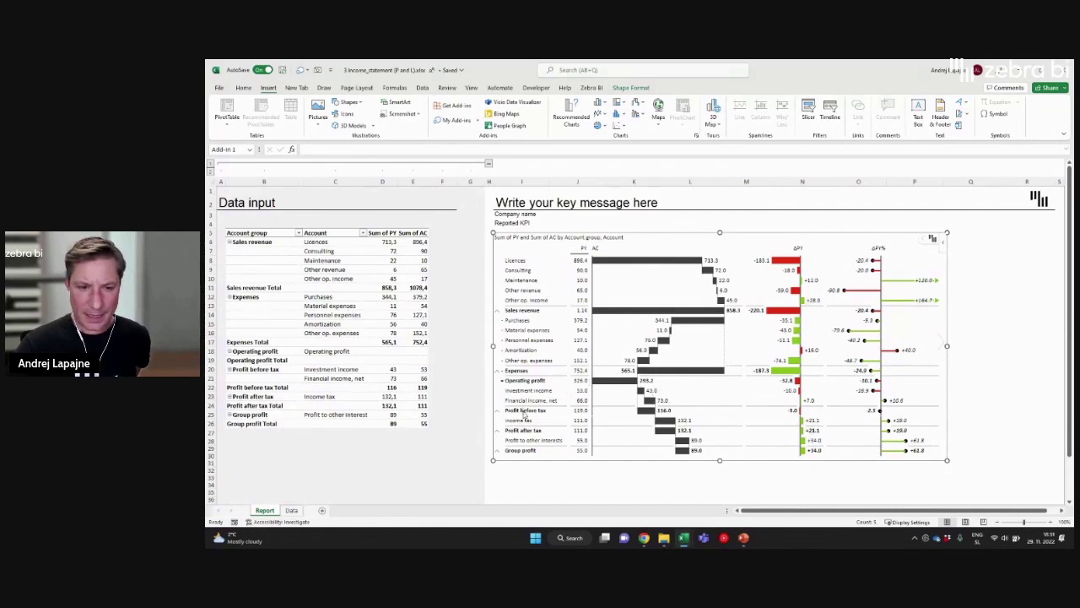
- Make Profit before tax and Profit after tax result rows, and invert Income tax
right_click(520, 409)
click(543, 395)
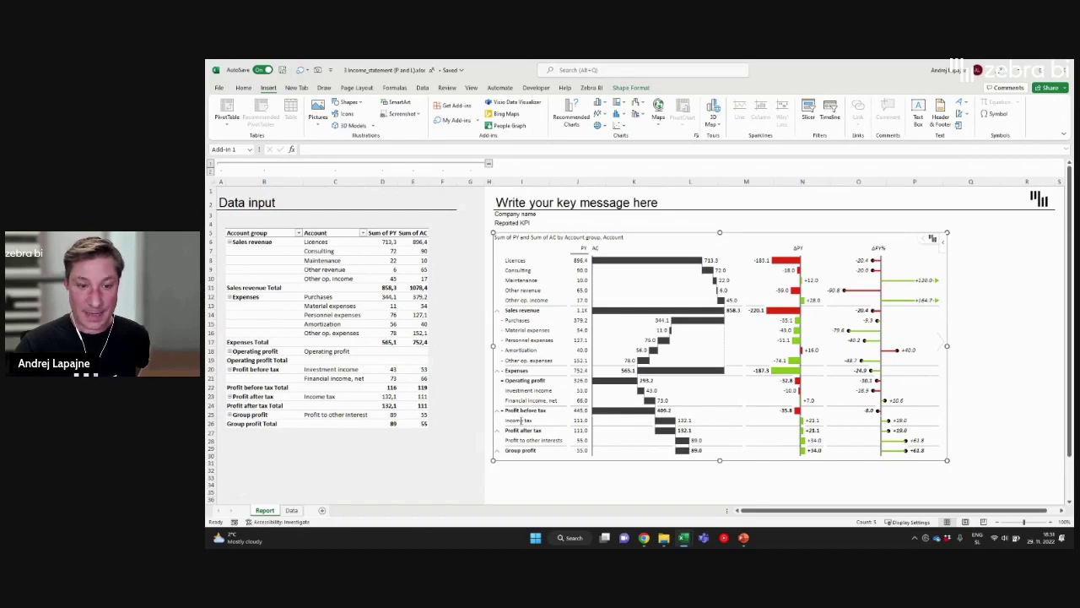
right_click(520, 419)
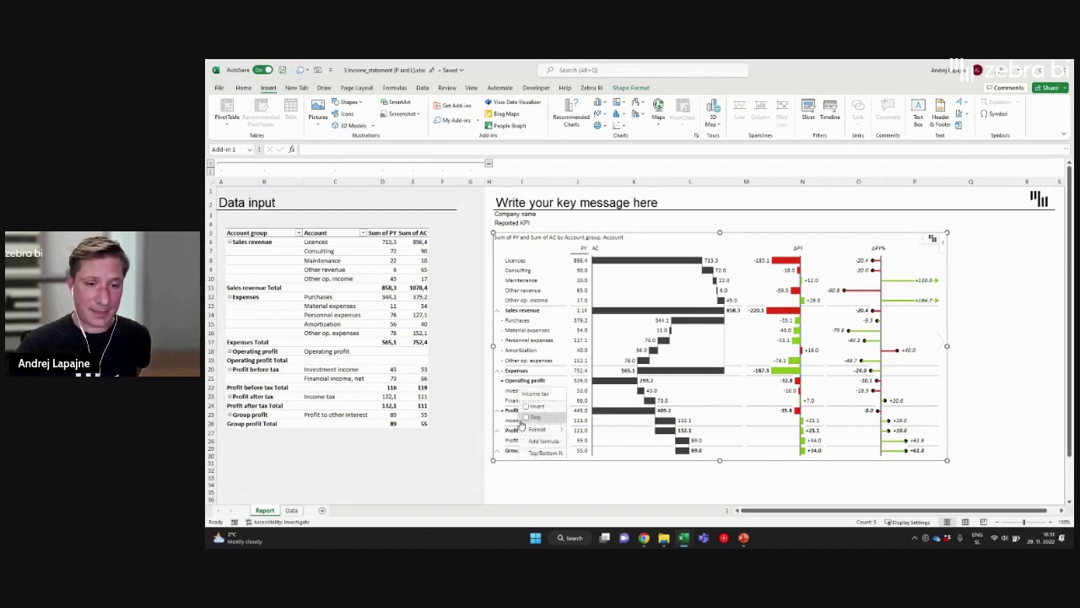
click(532, 407)
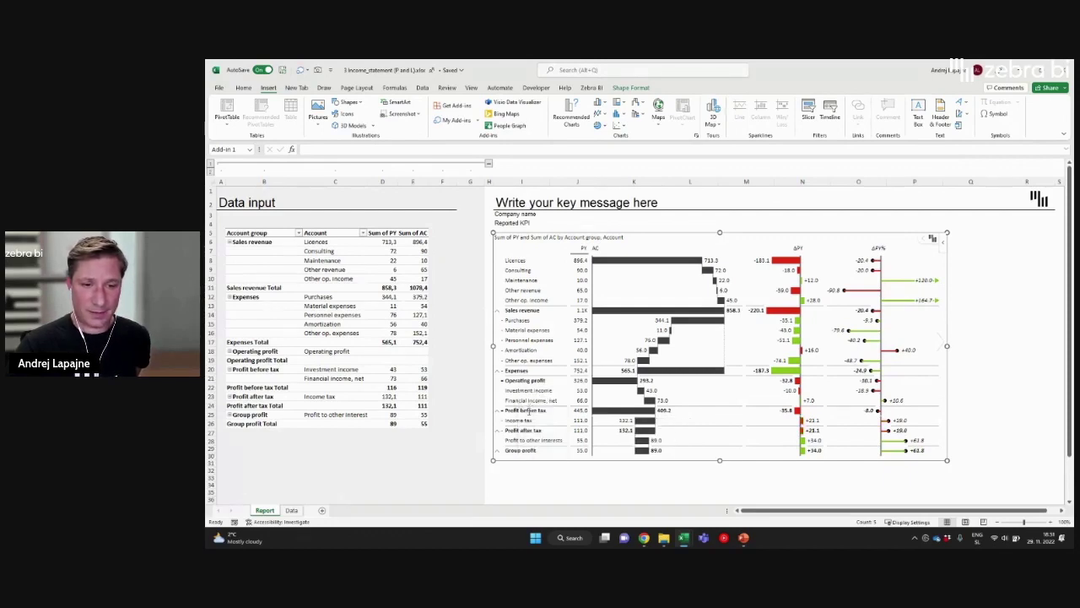
right_click(524, 430)
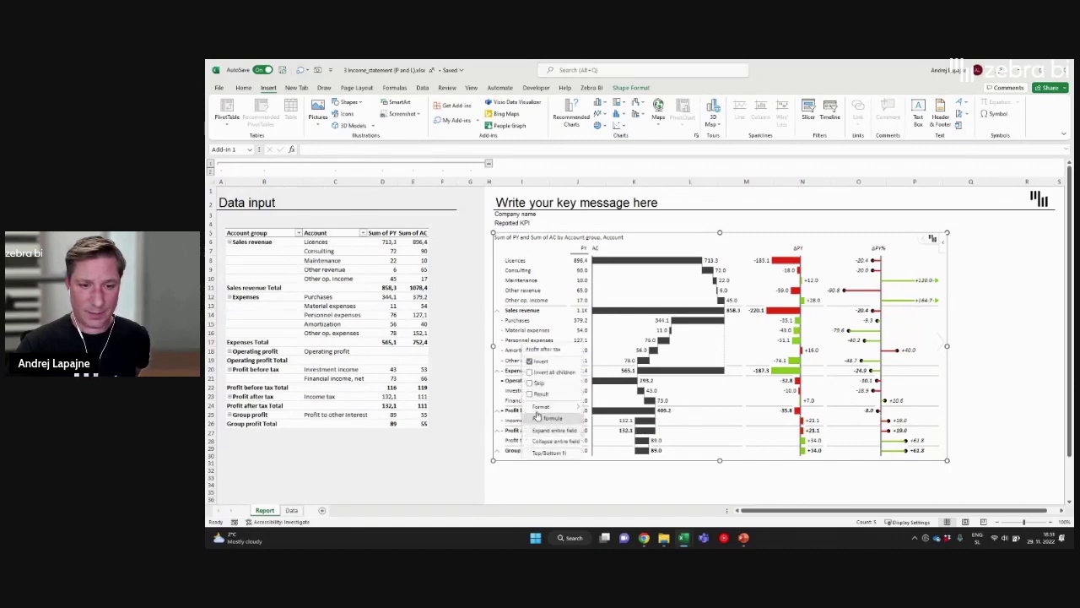
click(541, 394)
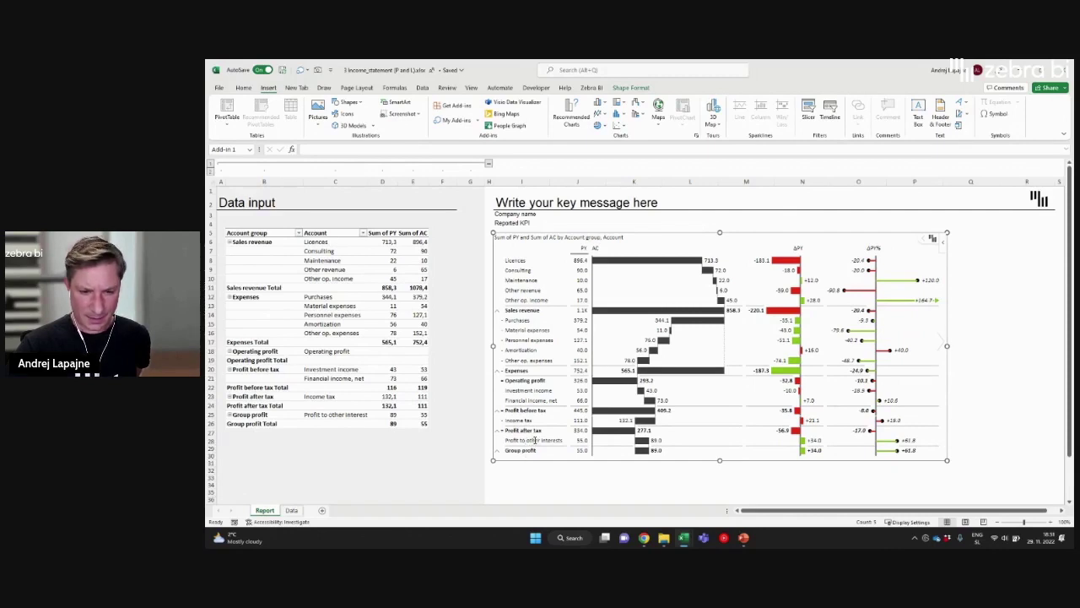
- Invert Profit to other interests and make Group profit a result row
click(534, 440)
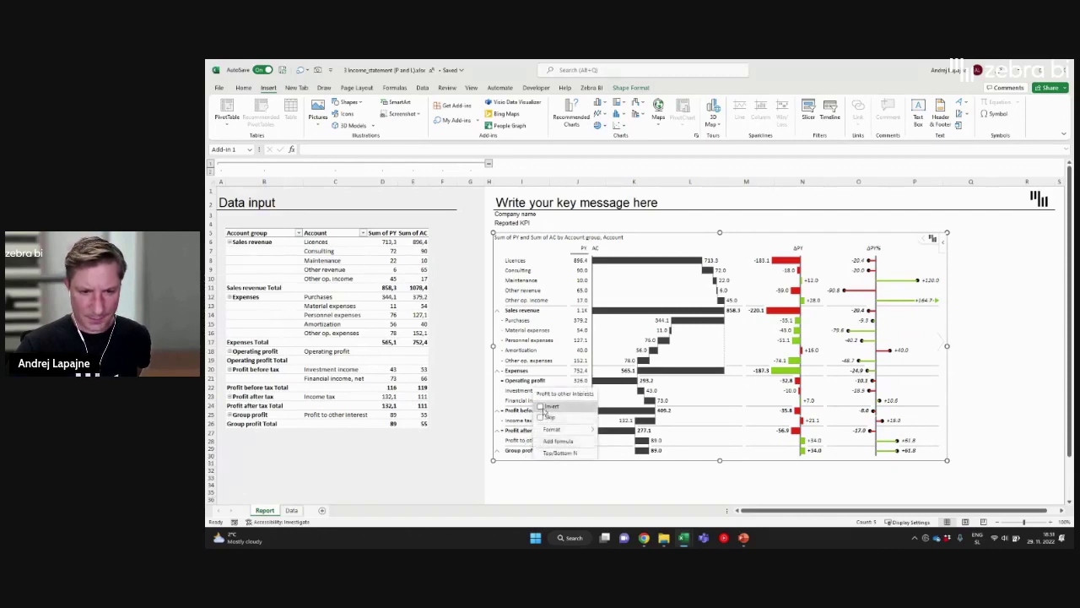
click(542, 410)
click(518, 449)
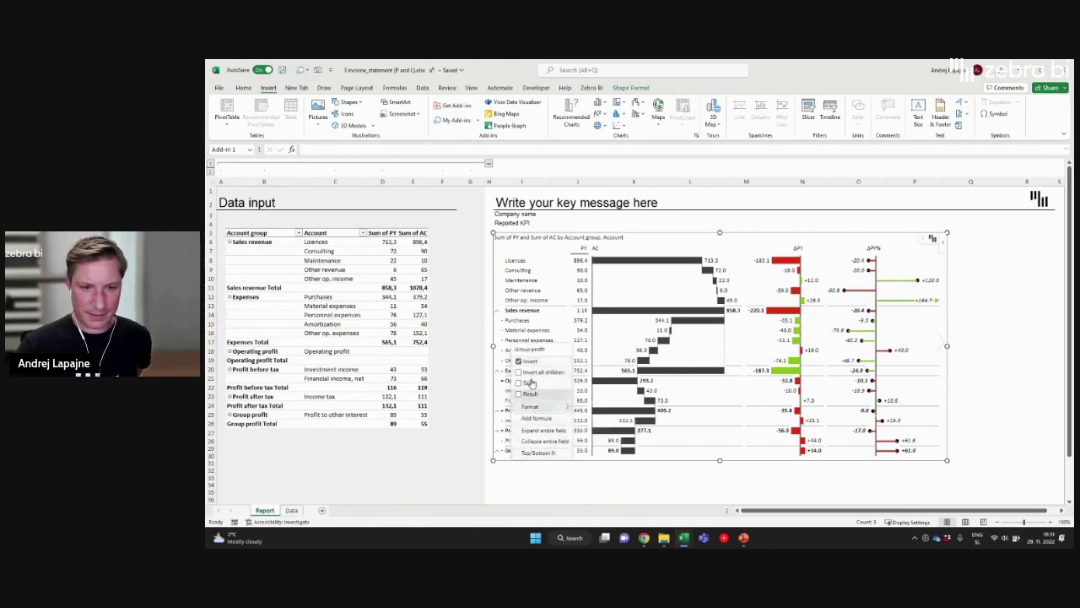
click(528, 396)
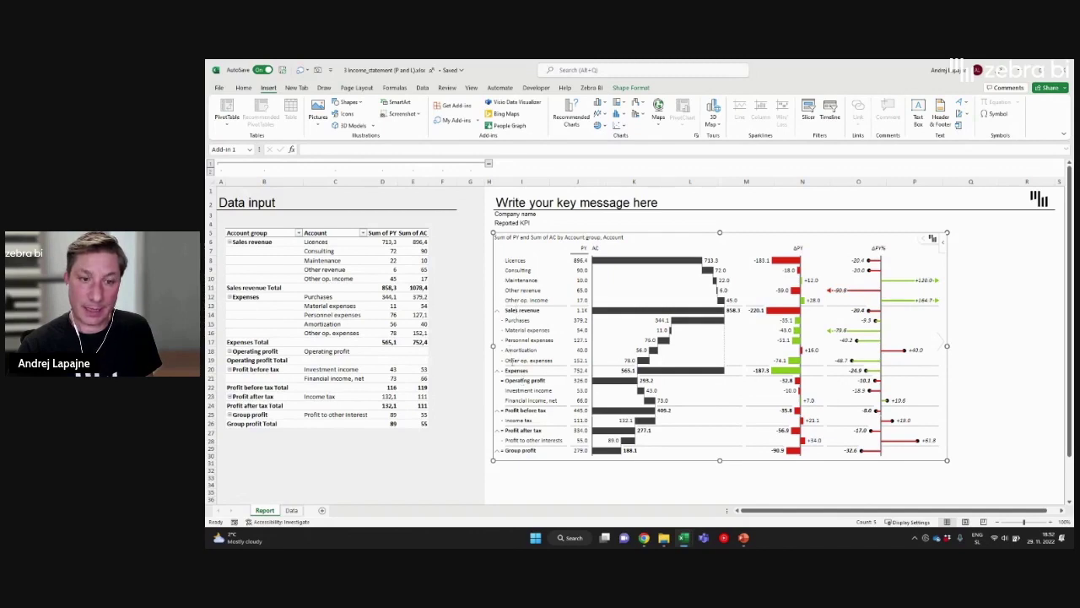
click(527, 380)
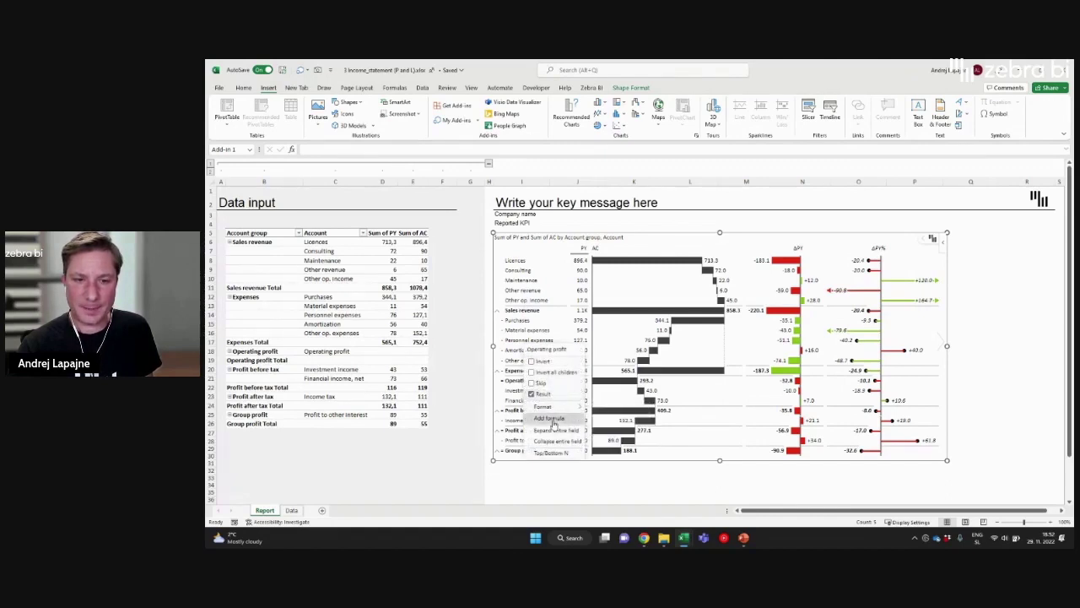
- Define an OP% formula row as [Operating profit] / [Sales revenue], formatted as Percent (%)
click(550, 419)
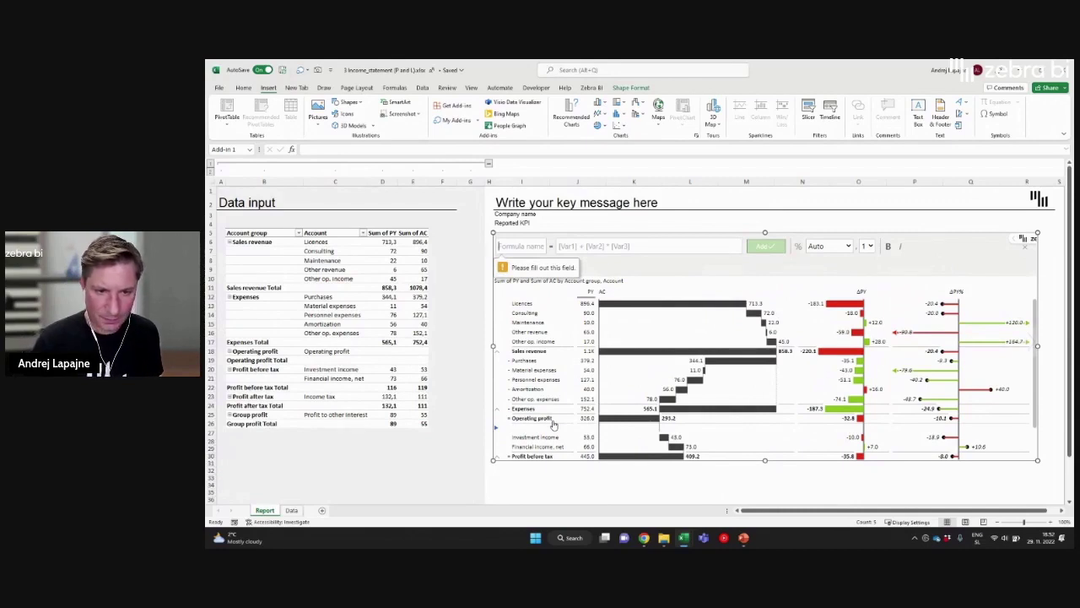
text(OP%)
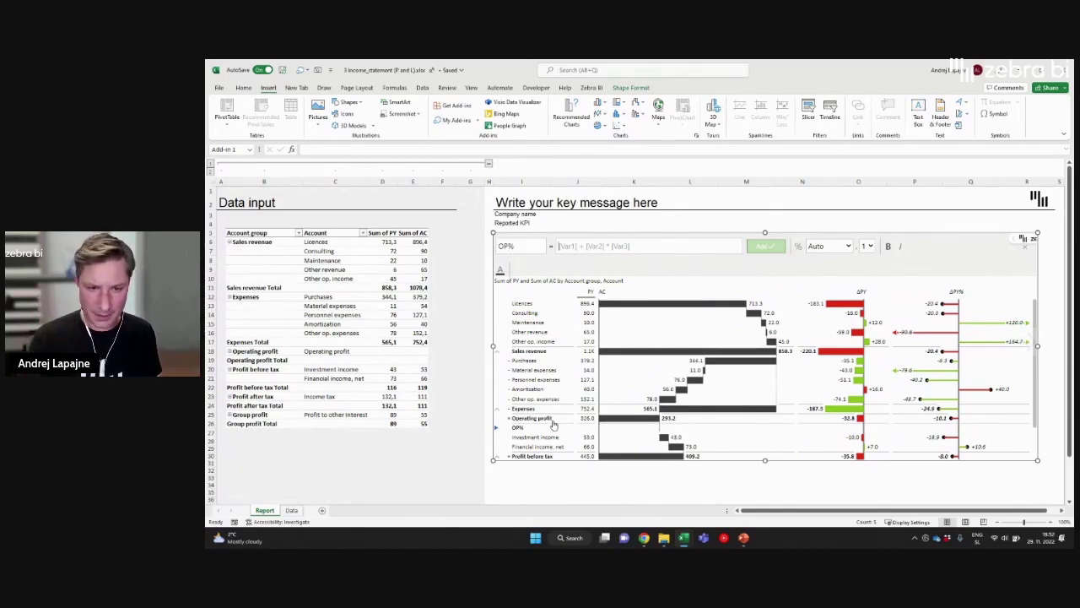
text(oper)
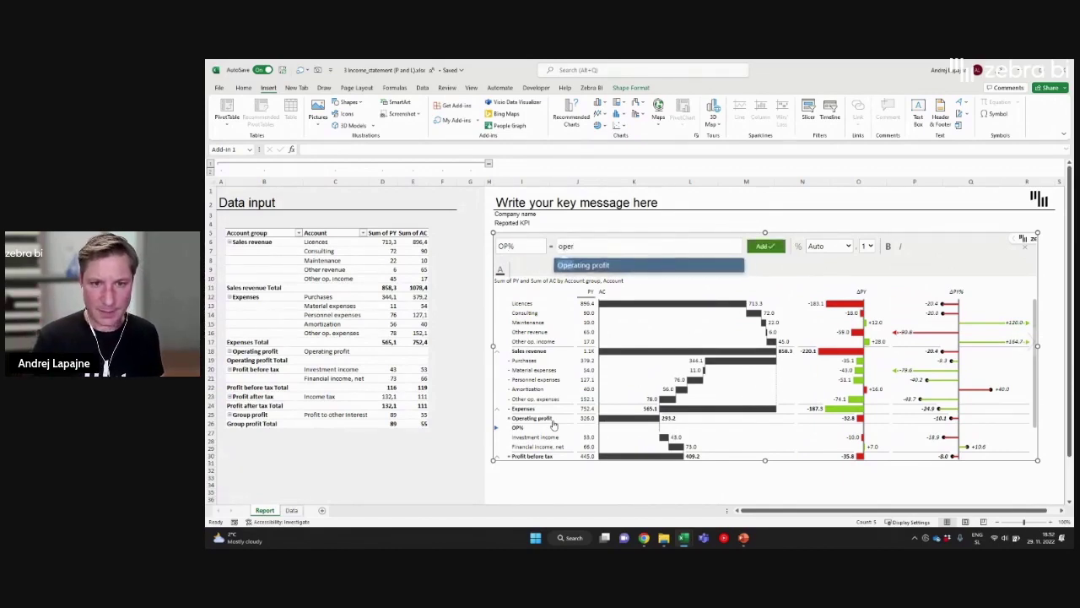
key(Return)
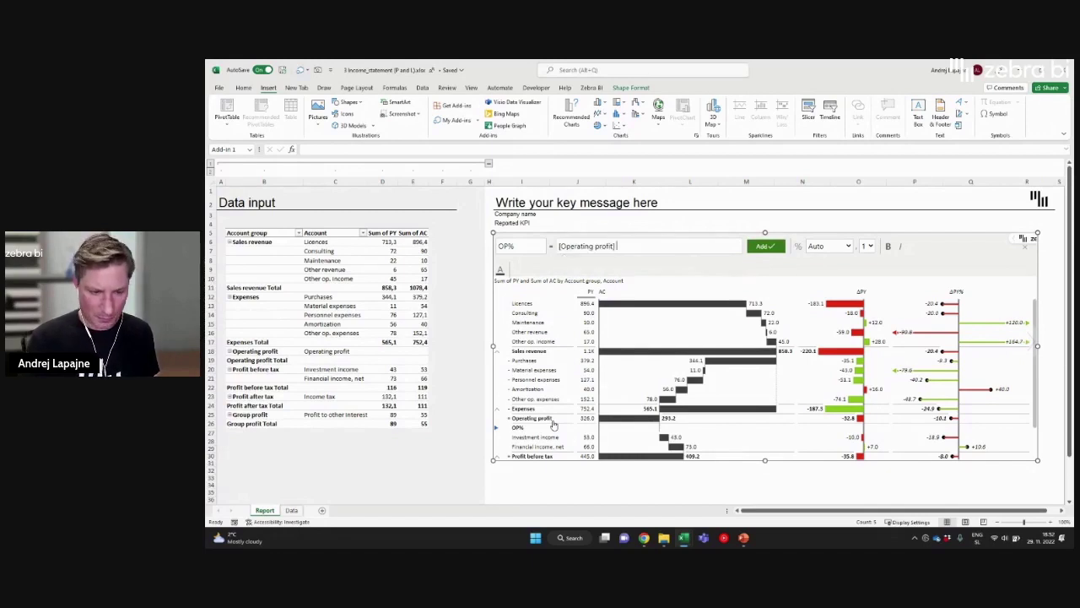
text(/)
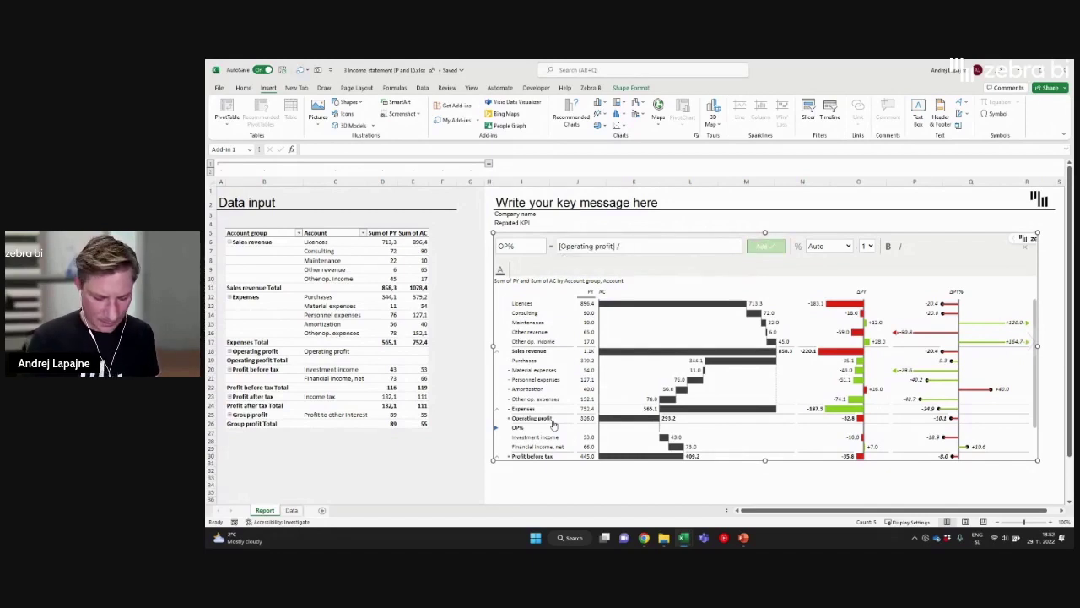
text( reve)
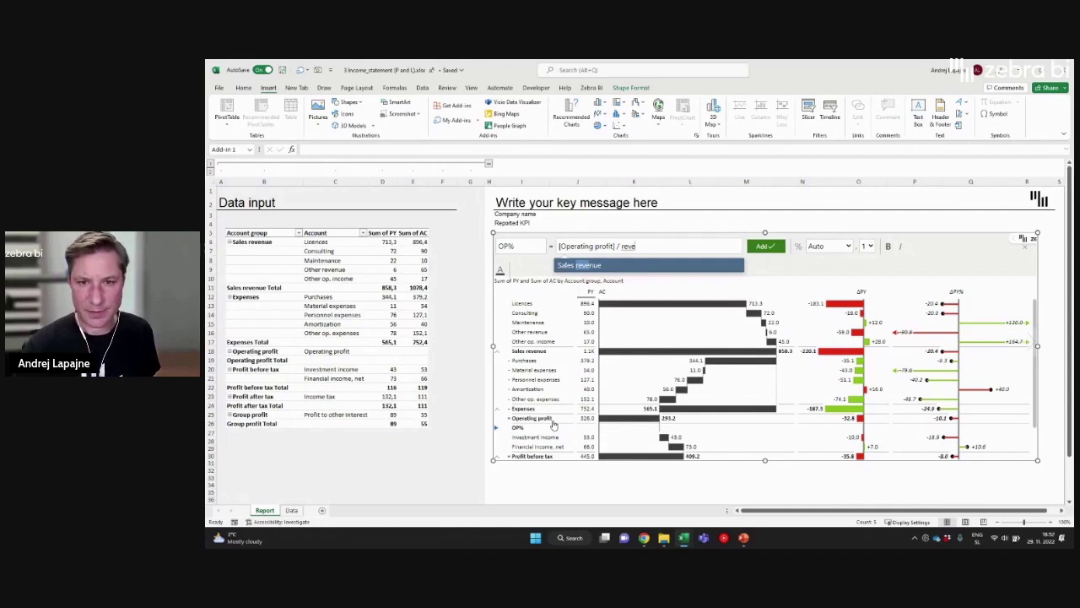
click(639, 264)
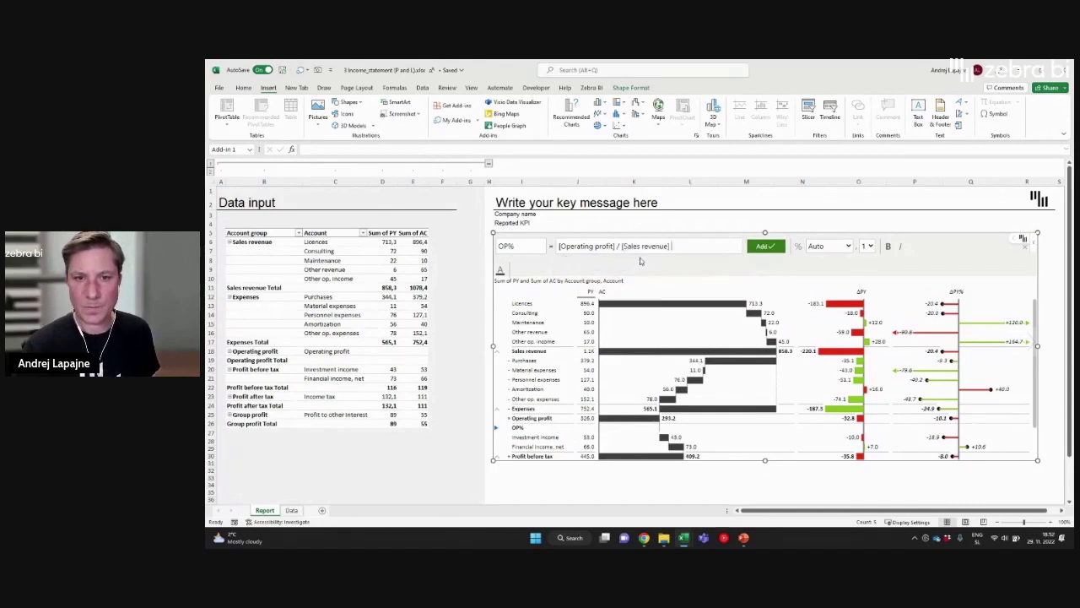
click(798, 245)
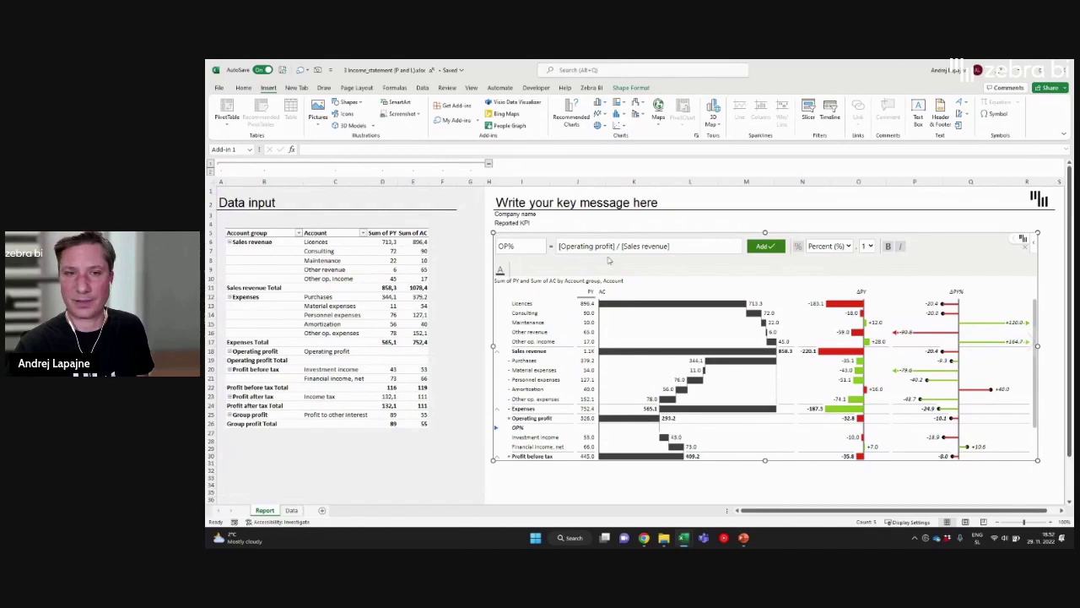
- Colour the OP% row text blue and add it beneath Operating profit
click(499, 270)
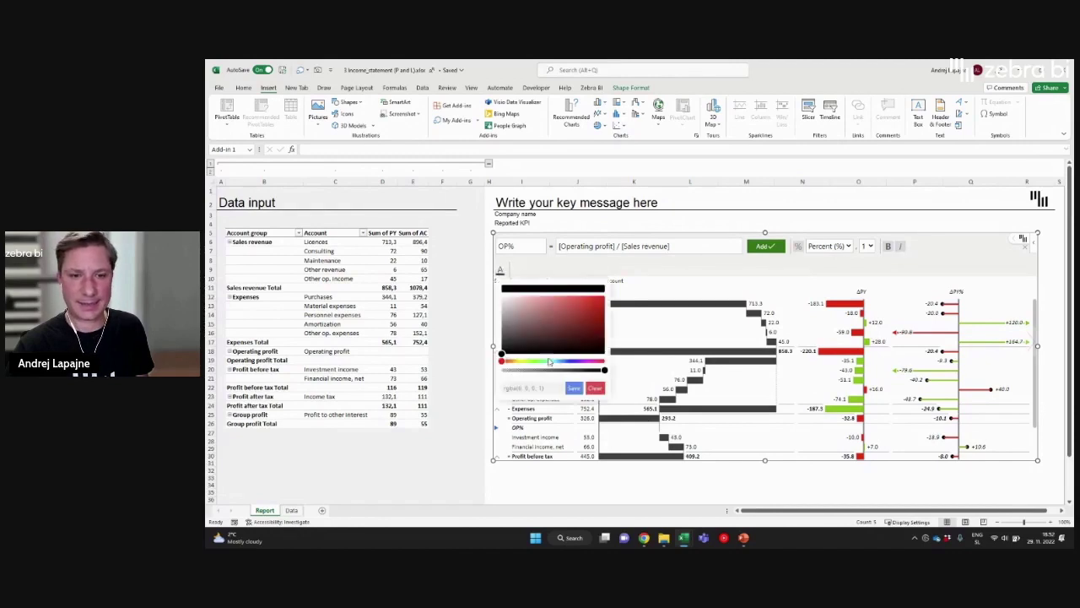
click(573, 361)
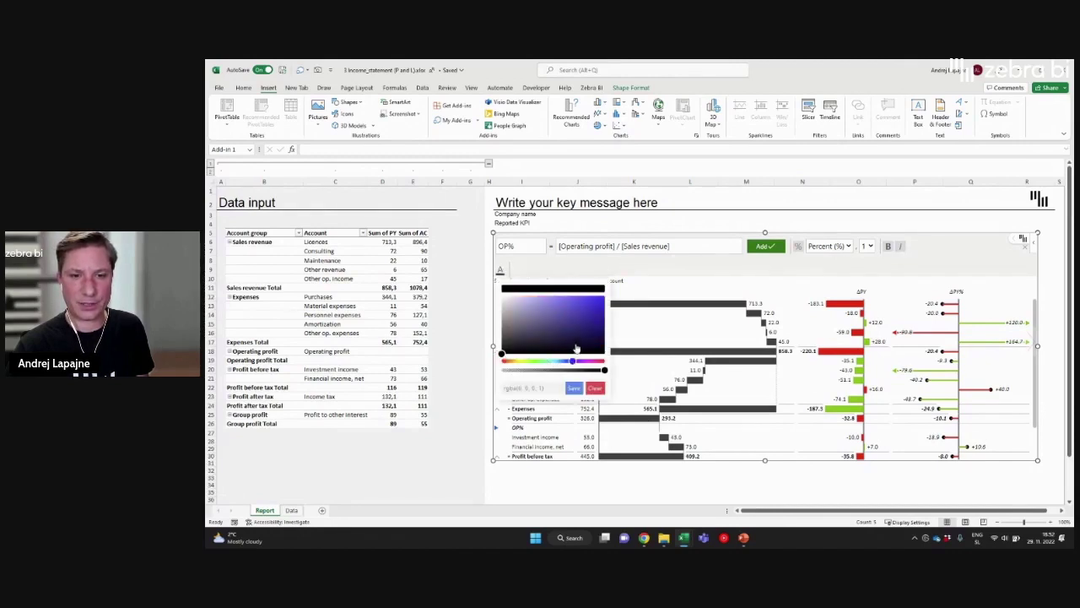
click(601, 294)
click(575, 388)
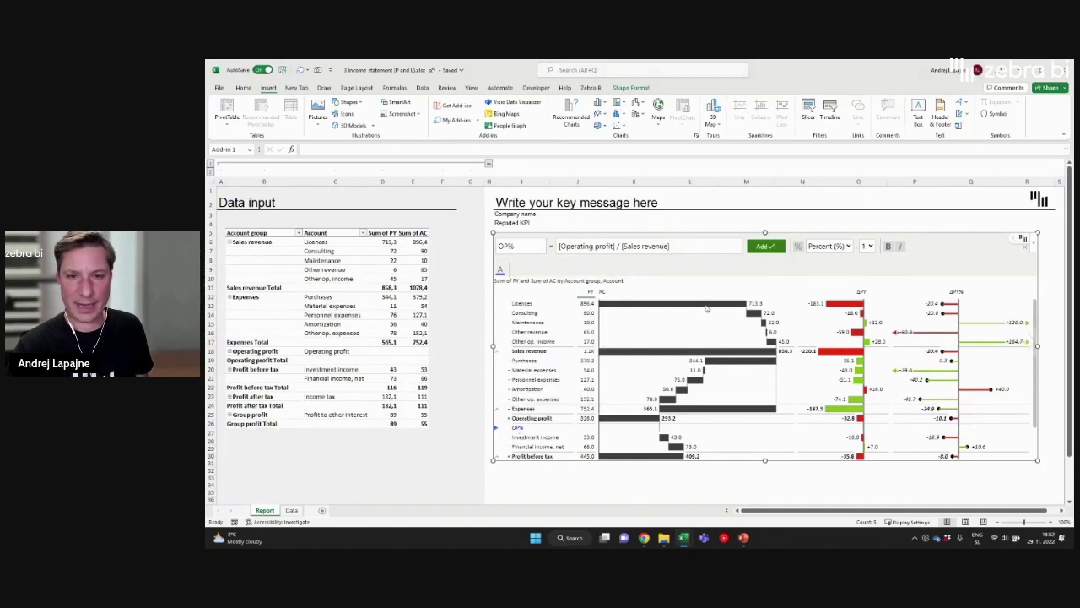
click(761, 249)
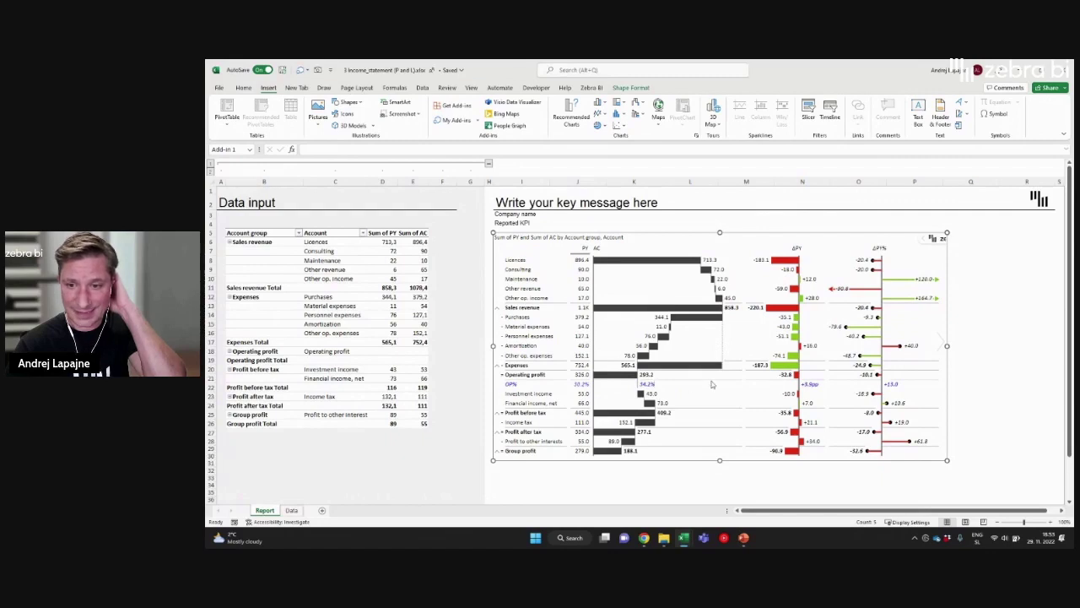
- Resize the Zebra BI income statement wider and taller so rows run through Group profit
click(679, 233)
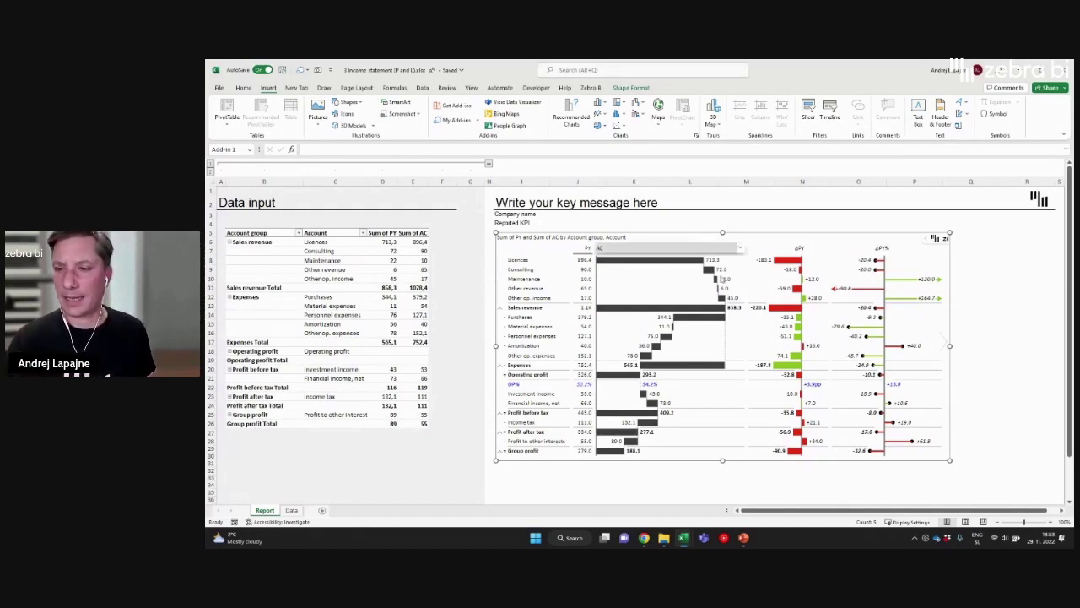
drag(950, 463, 1053, 482)
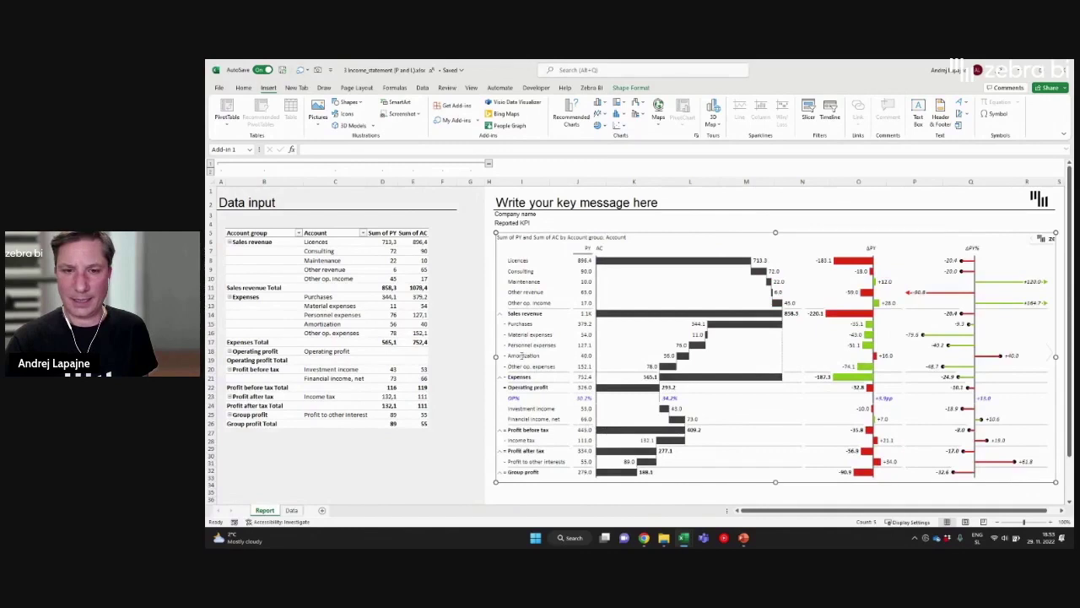
click(447, 343)
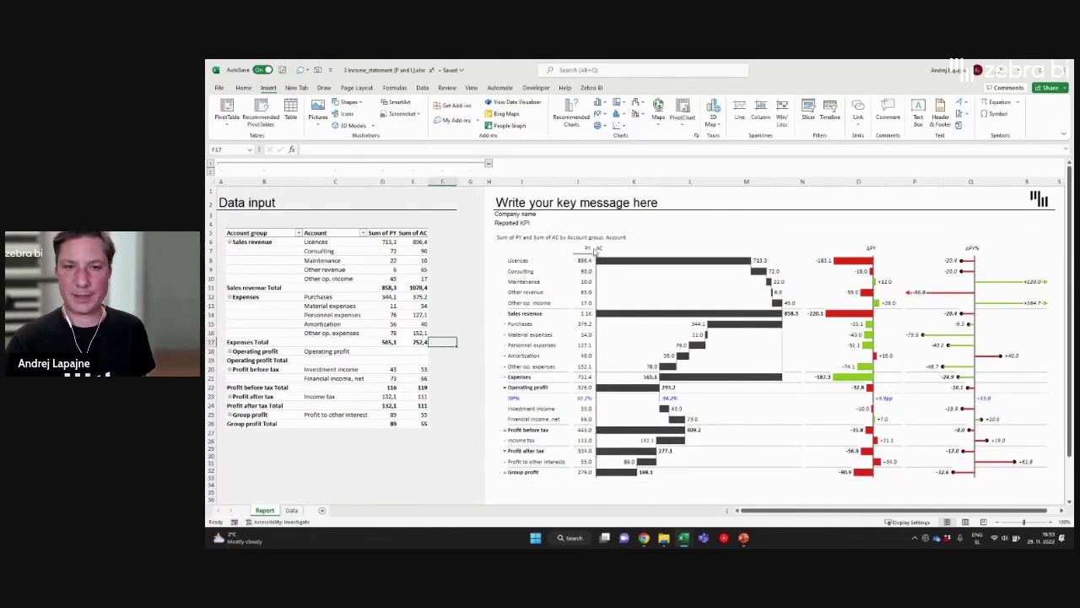